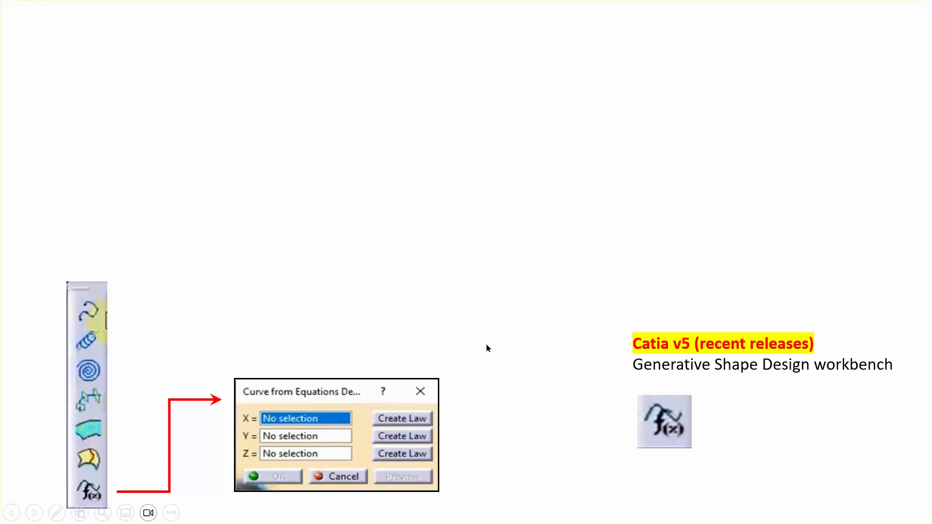
Show the 3DEXPERIENCE Curve from Equations command, its dialog and the 'same' arrow, then end the show
click(455, 332)
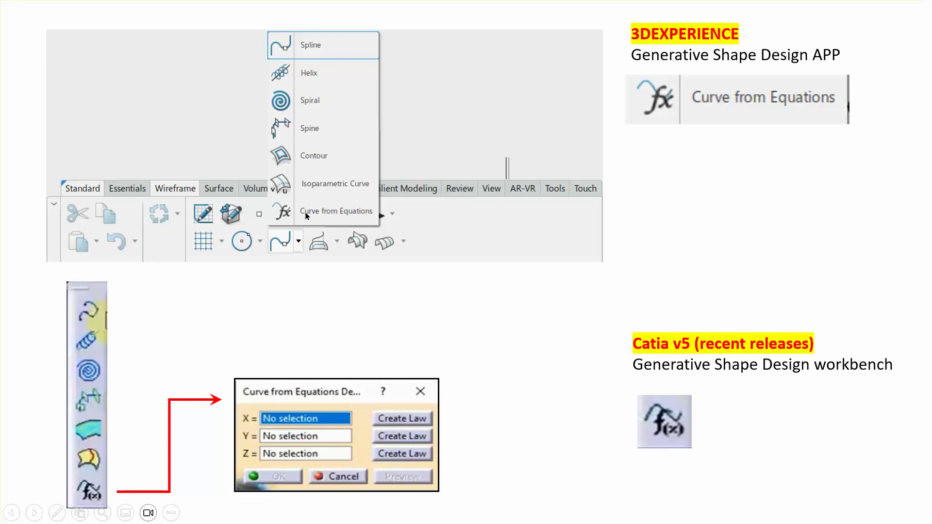
click(344, 214)
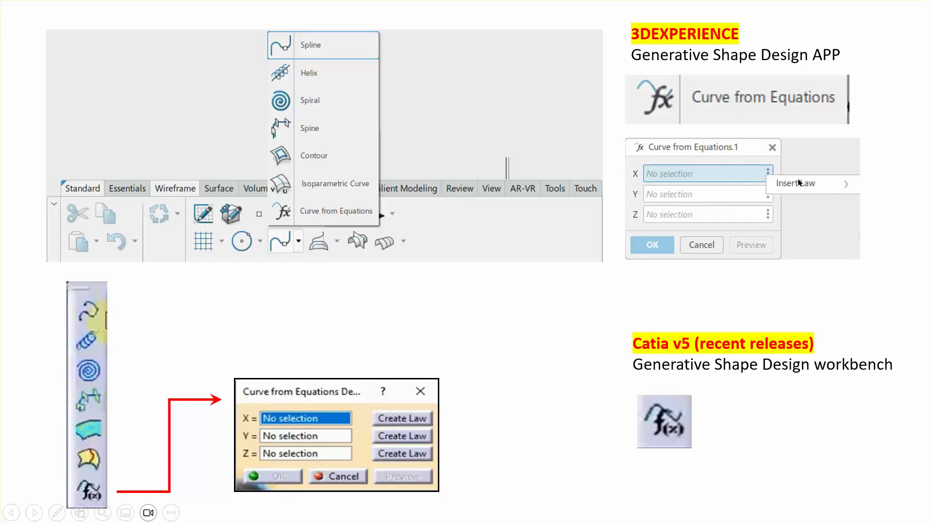
click(560, 393)
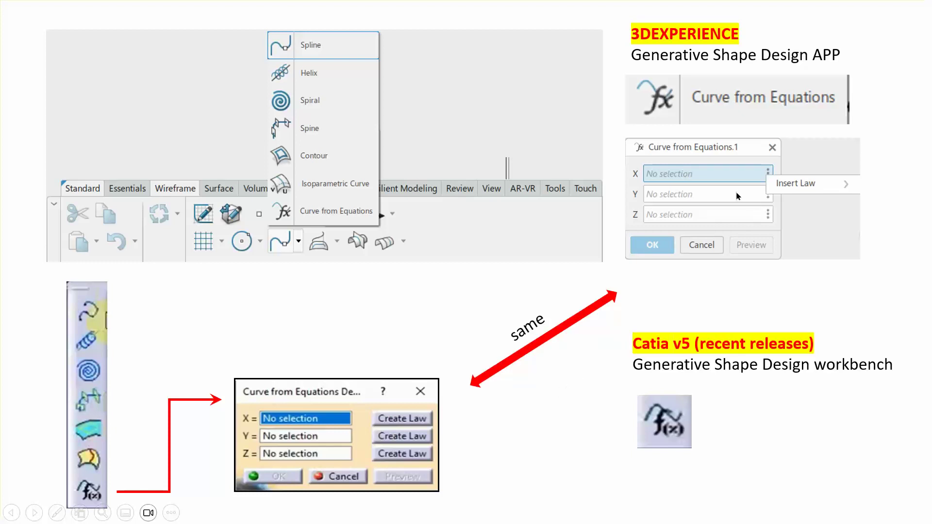
click(806, 432)
Leave the slide show and launch Generative Shape Design from the 3DEXPERIENCE compass
click(697, 437)
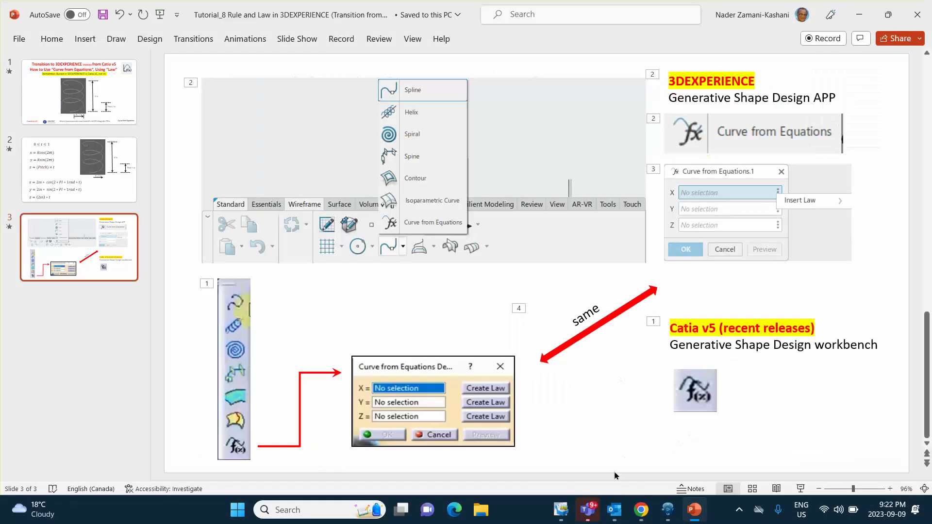
click(663, 509)
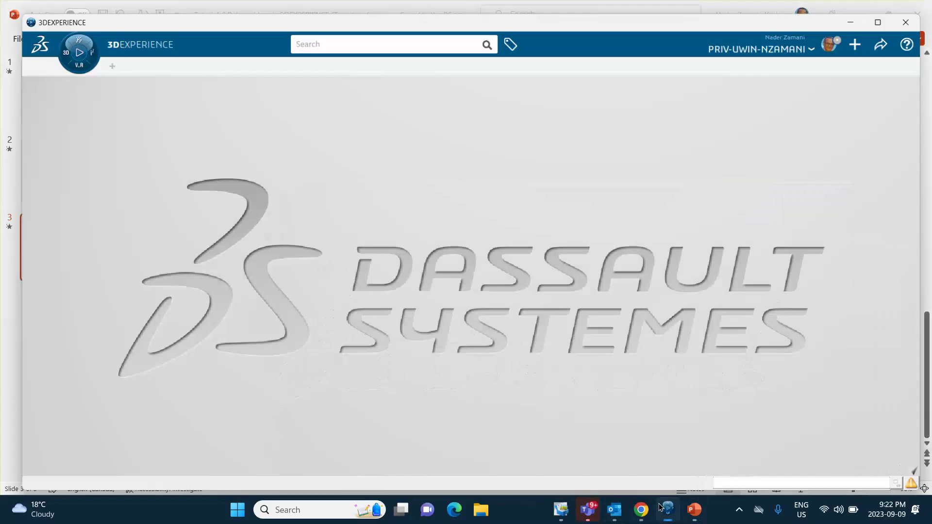
click(56, 50)
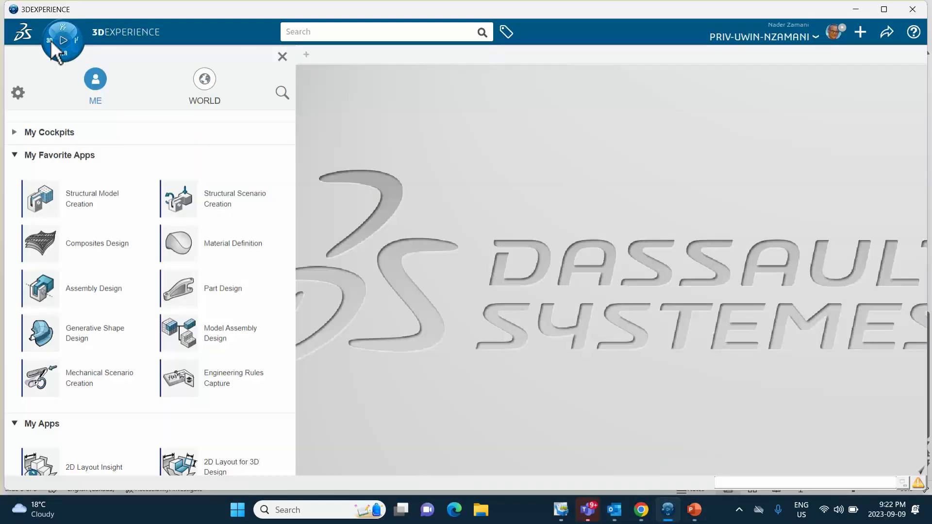
click(66, 333)
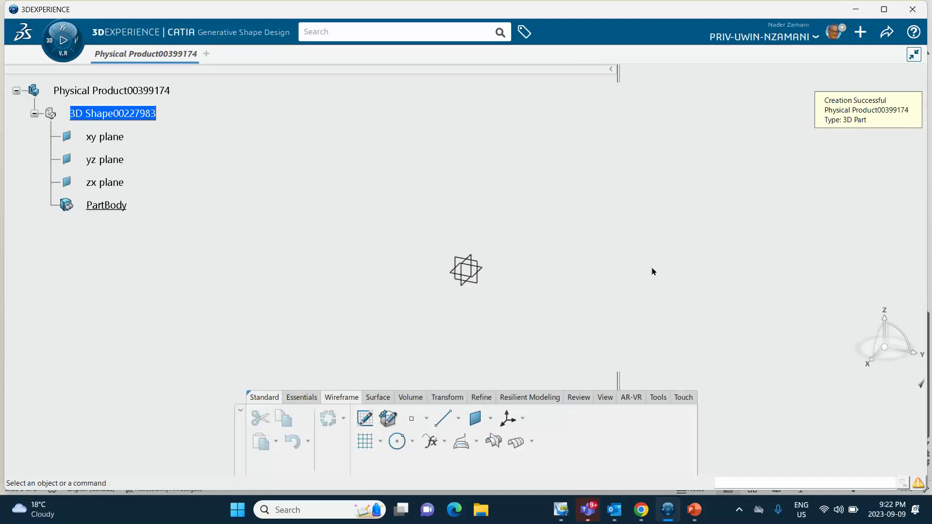
Check the presentation, then return to the new 3D Part and show the Tools commands
click(695, 510)
scroll(546, 209, up, 2)
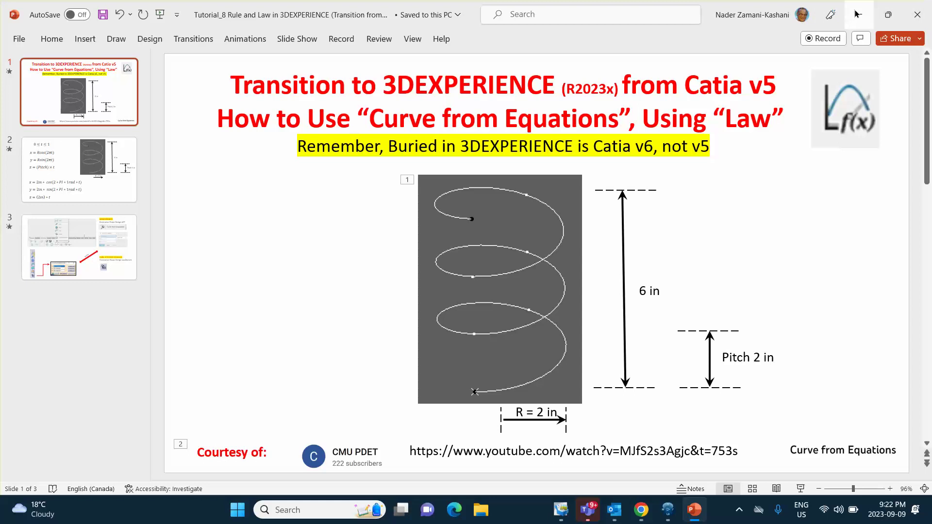
mouse_move(673, 511)
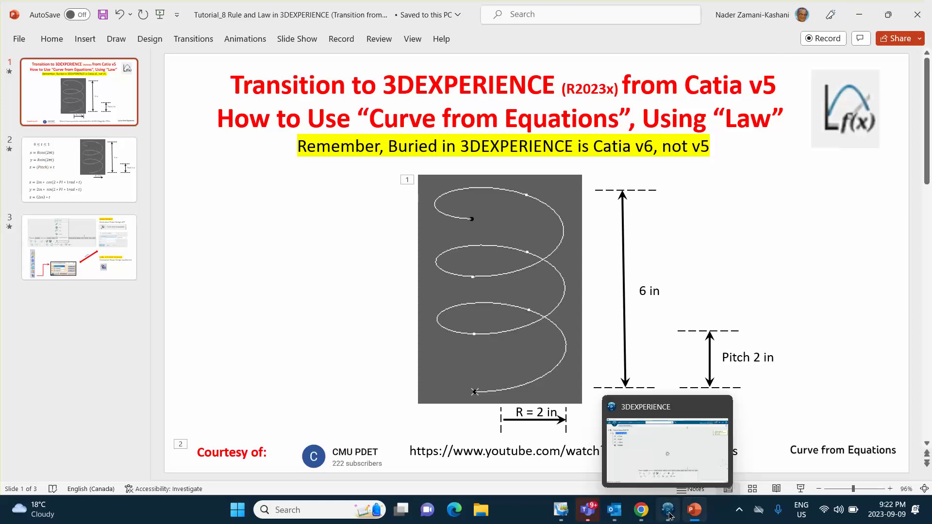
click(669, 513)
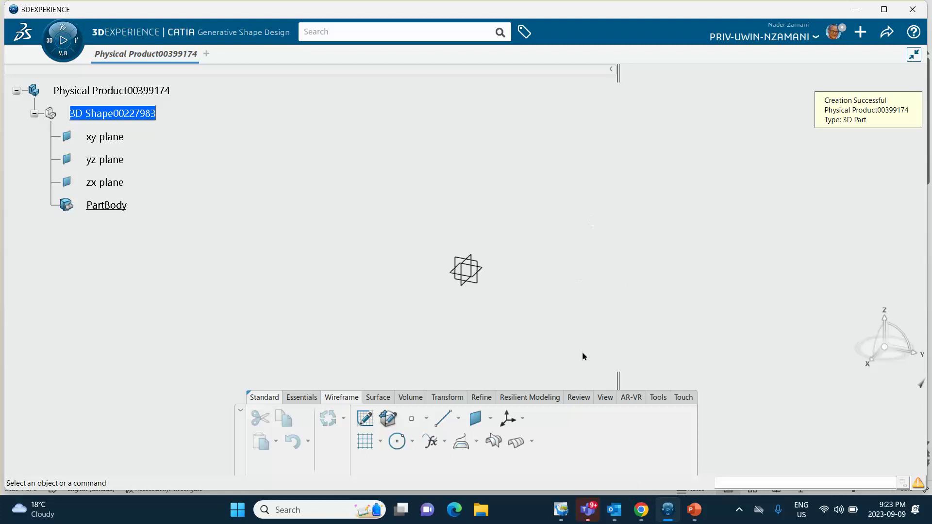
click(656, 394)
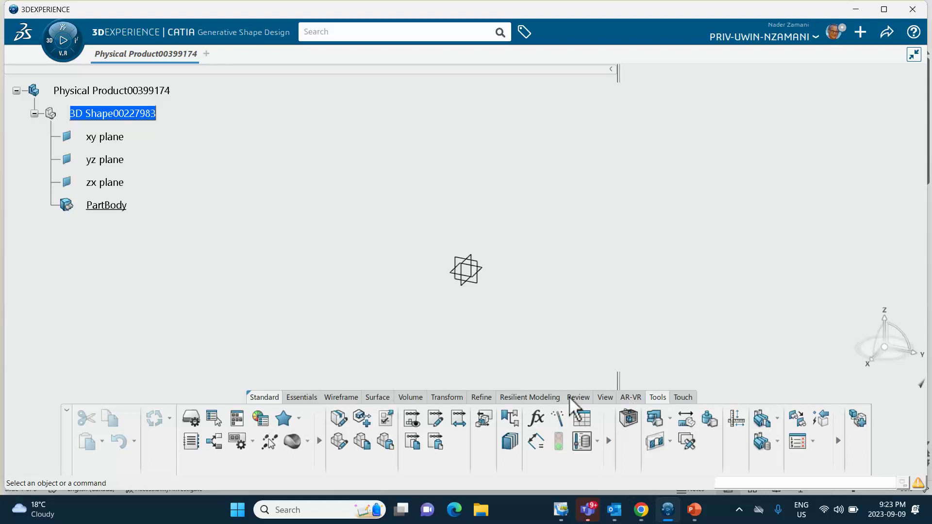
Expand the hidden Tools commands, start a Law f(x) named Law.1, then cancel it
click(608, 442)
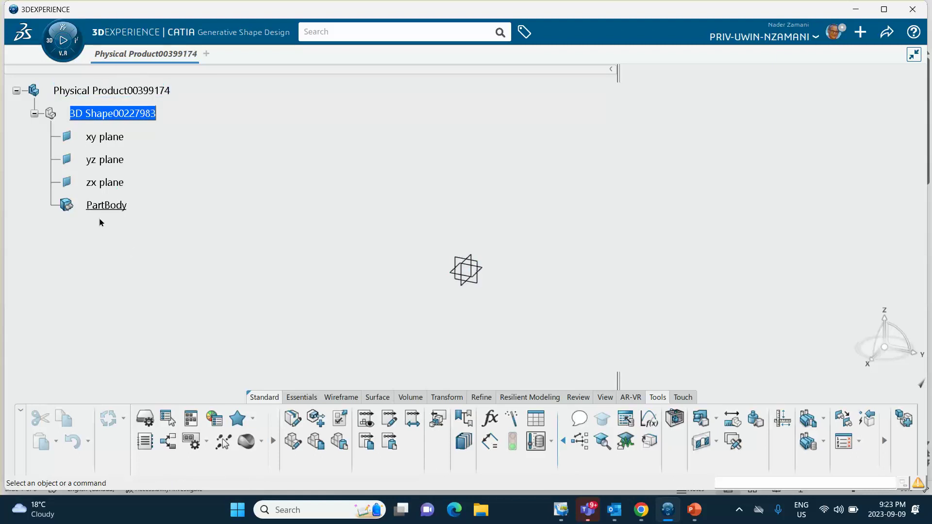
click(649, 419)
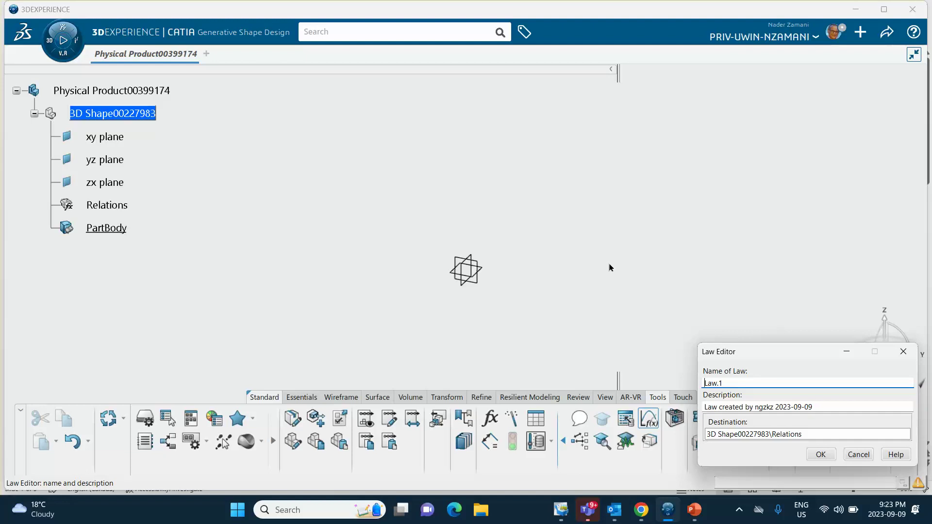
click(856, 454)
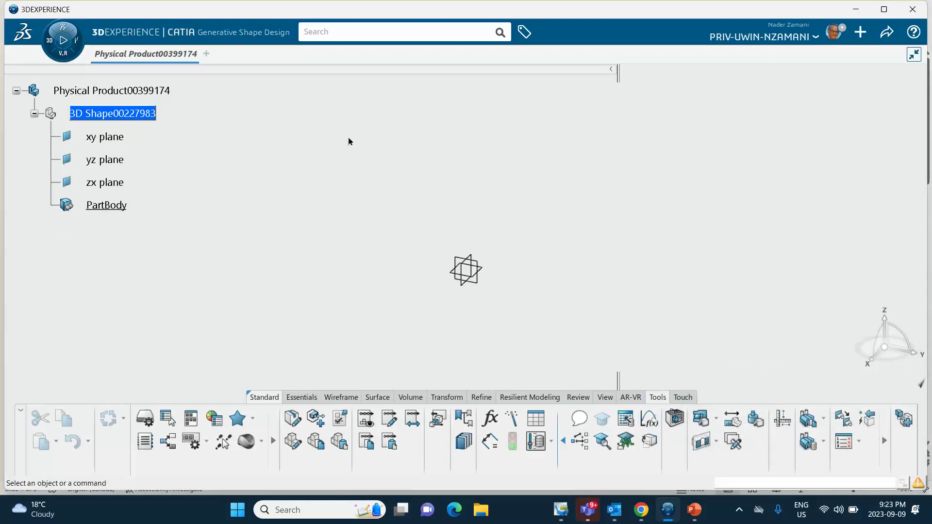
Open Engineering Rules Capture, then return to Generative Shape Design and expand the hidden Tools commands
click(51, 44)
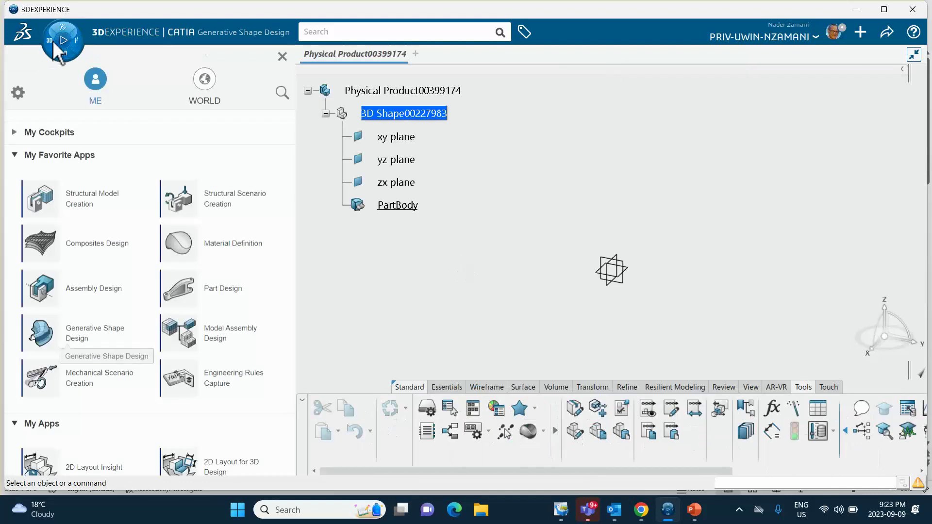
click(221, 383)
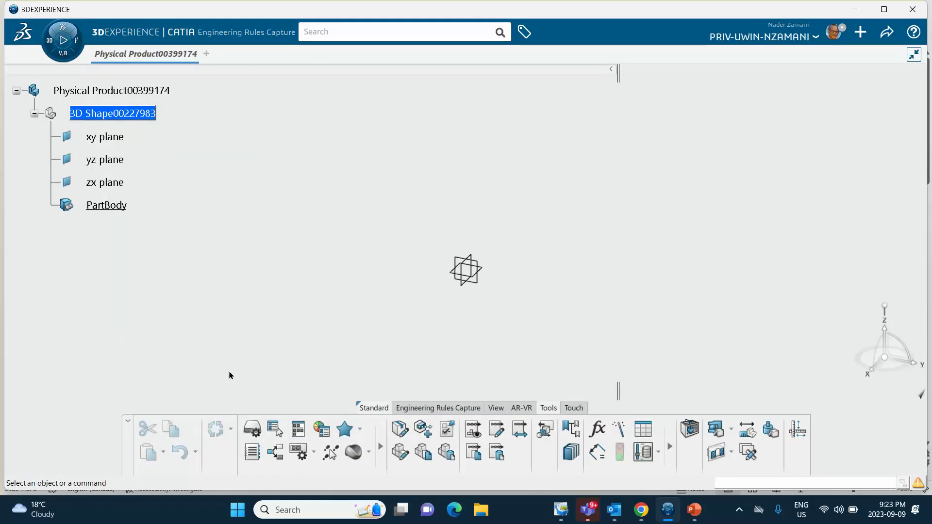
click(667, 445)
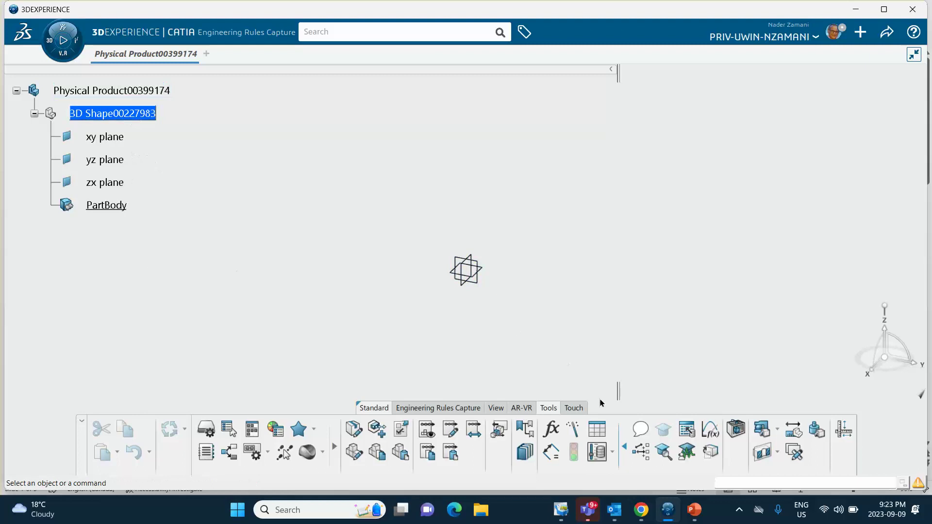
click(52, 44)
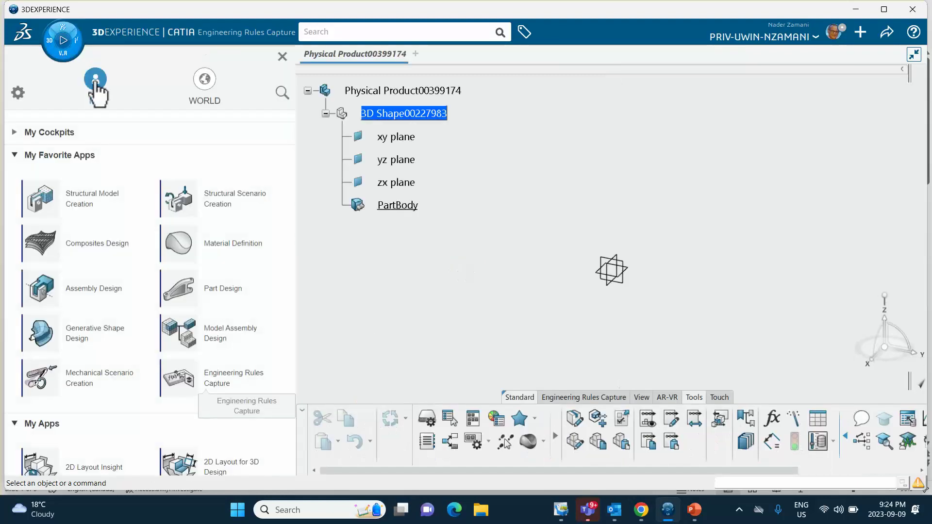
click(87, 324)
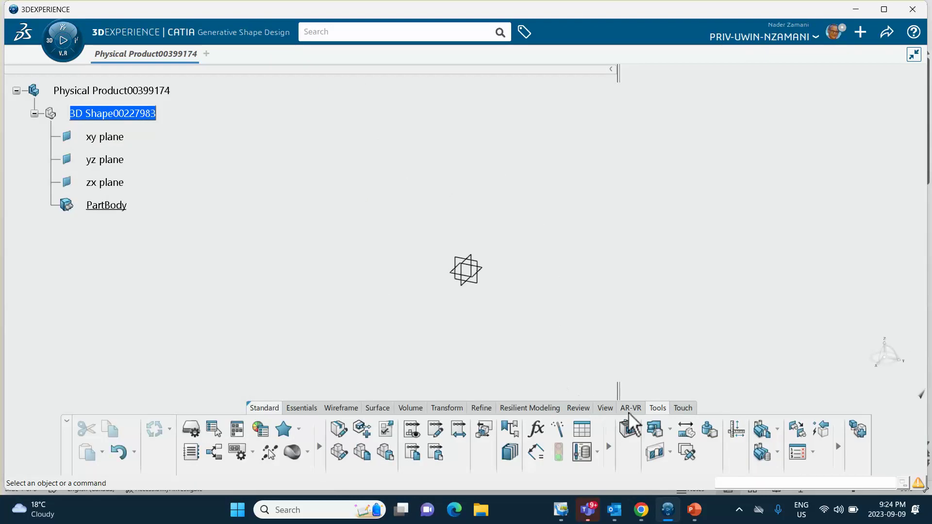
click(609, 447)
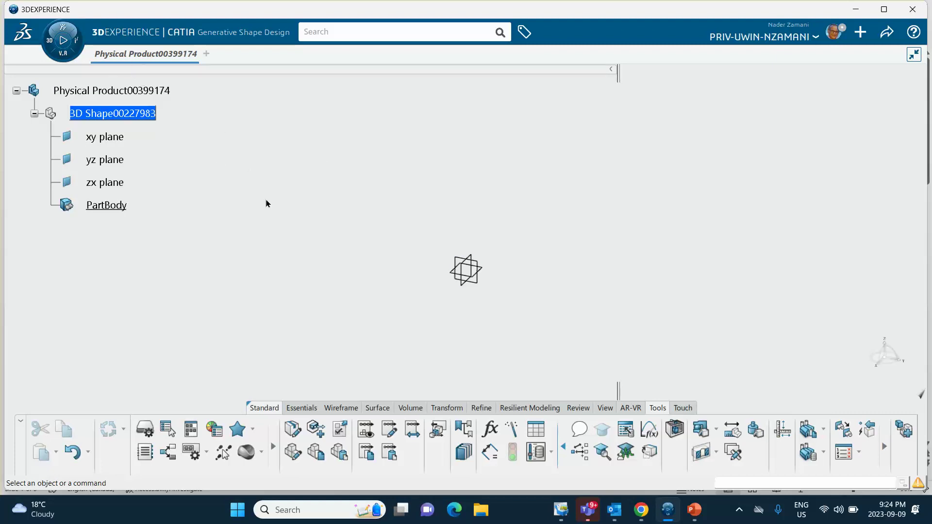
Start a new law named x-Law
click(649, 434)
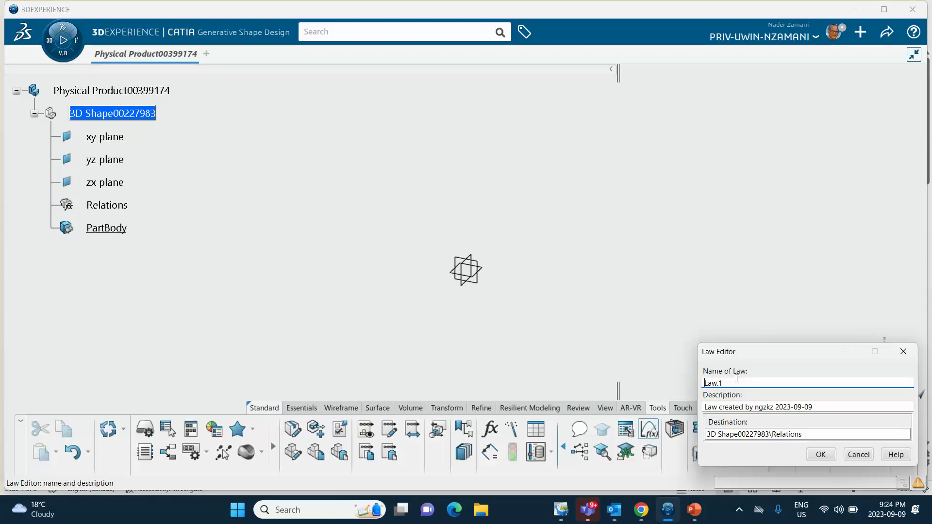
text(x-)
click(824, 455)
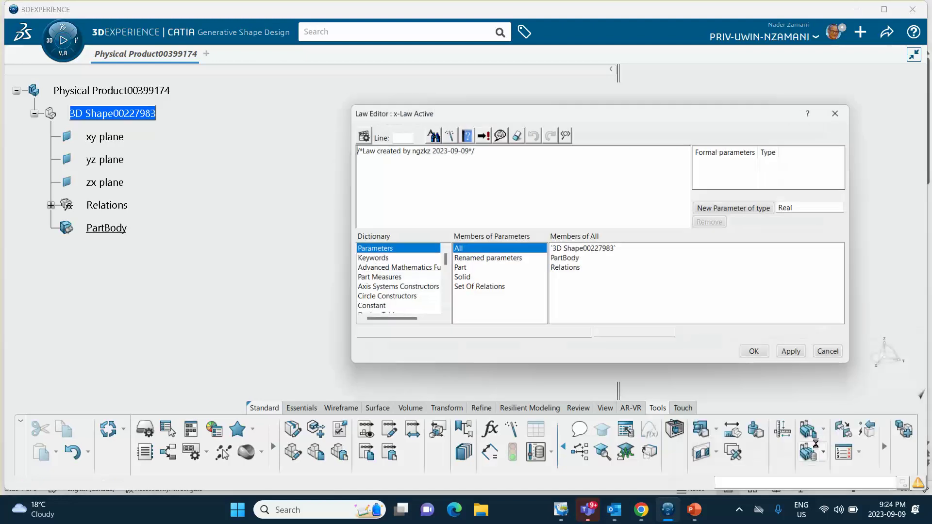
Add formal parameters t (Real) and x (Length) to the x-Law
click(743, 209)
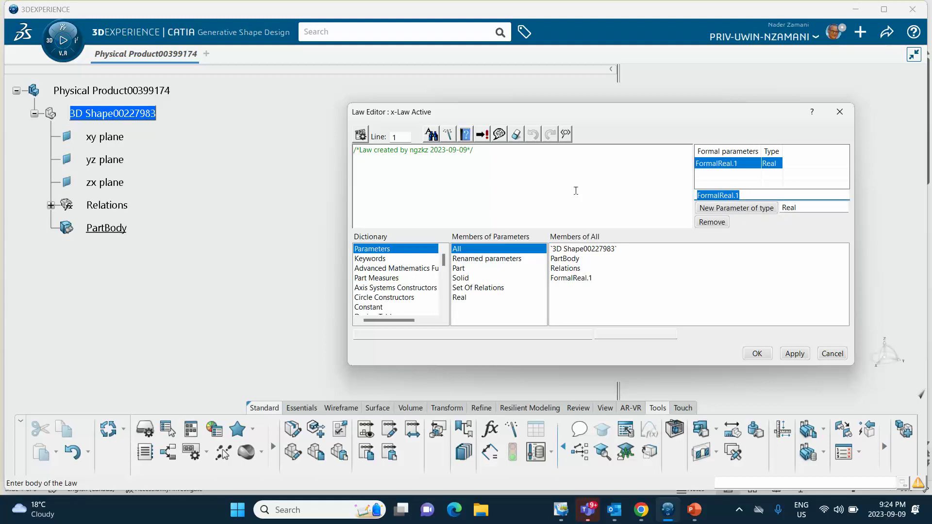
text(t)
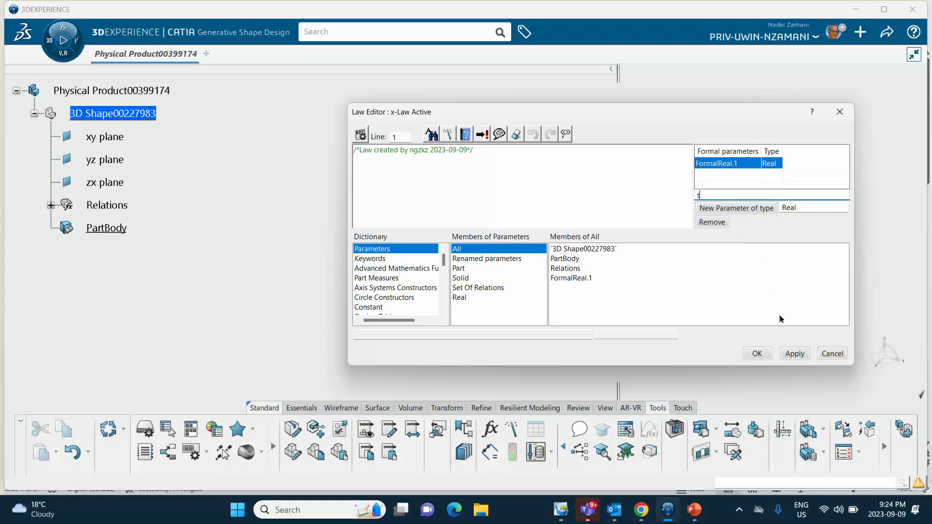
click(795, 353)
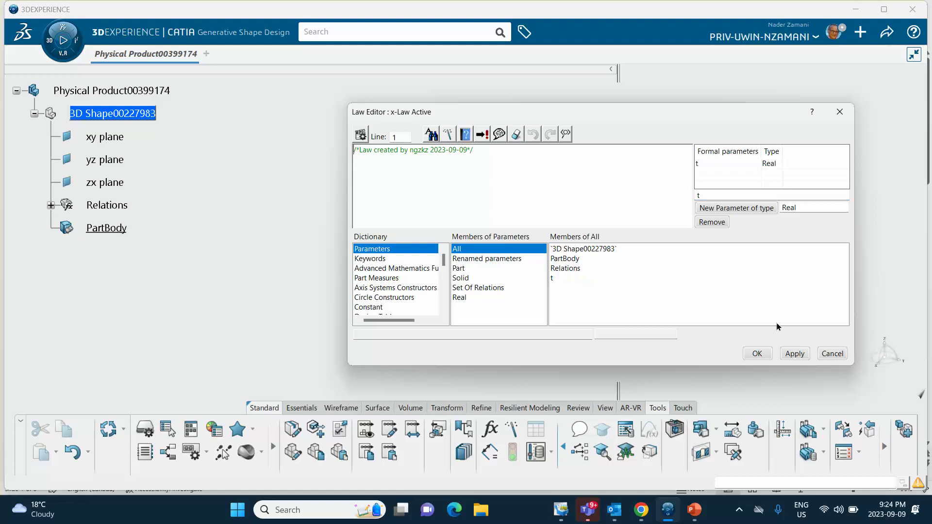
click(793, 208)
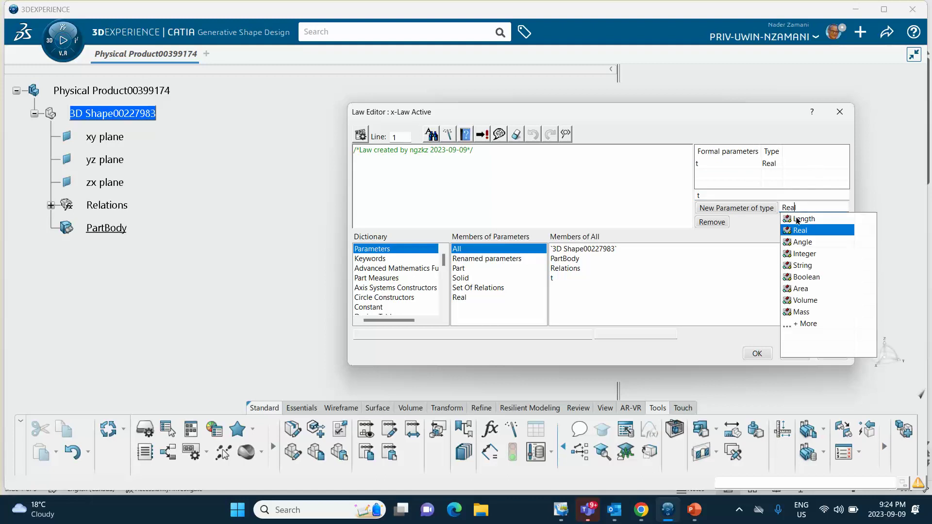
click(801, 219)
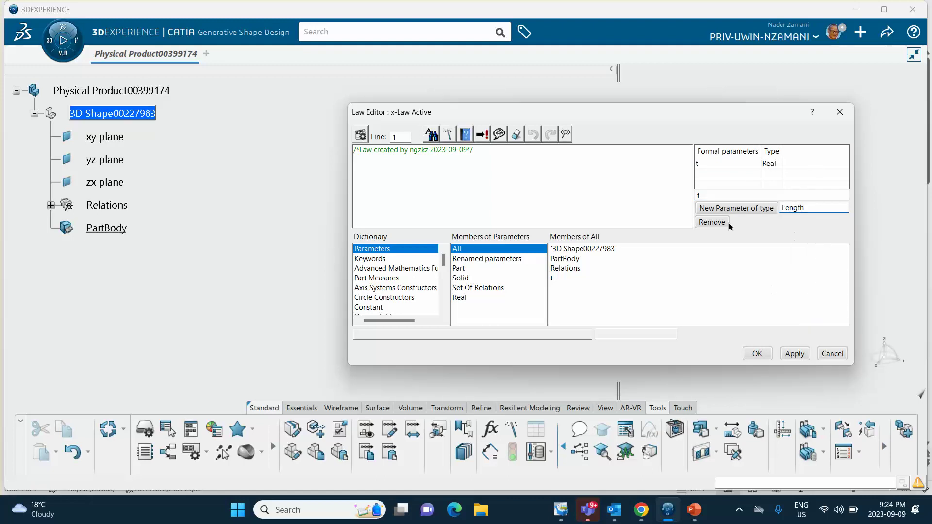
click(737, 208)
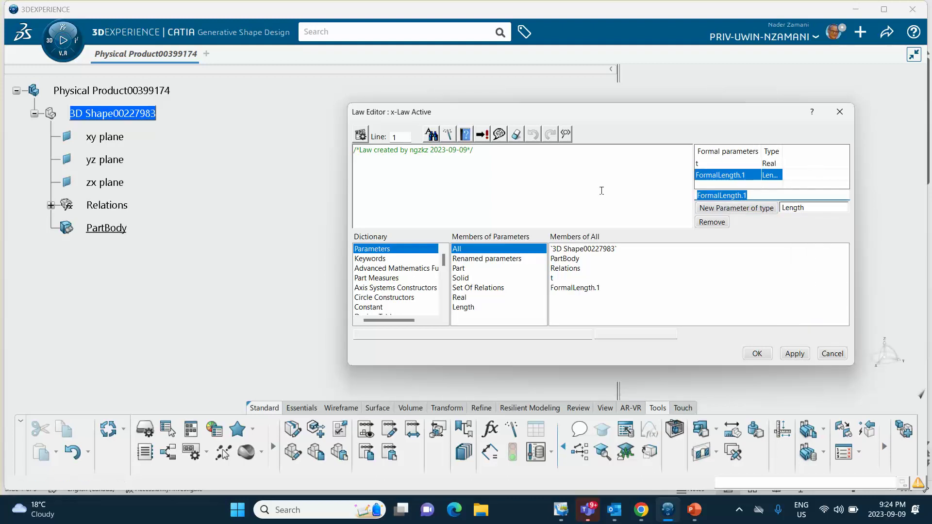
text(x)
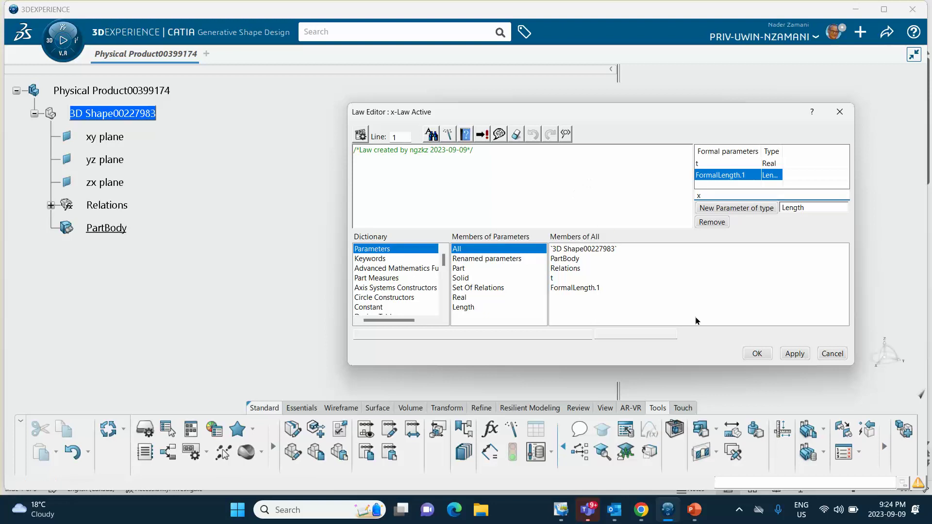
click(795, 353)
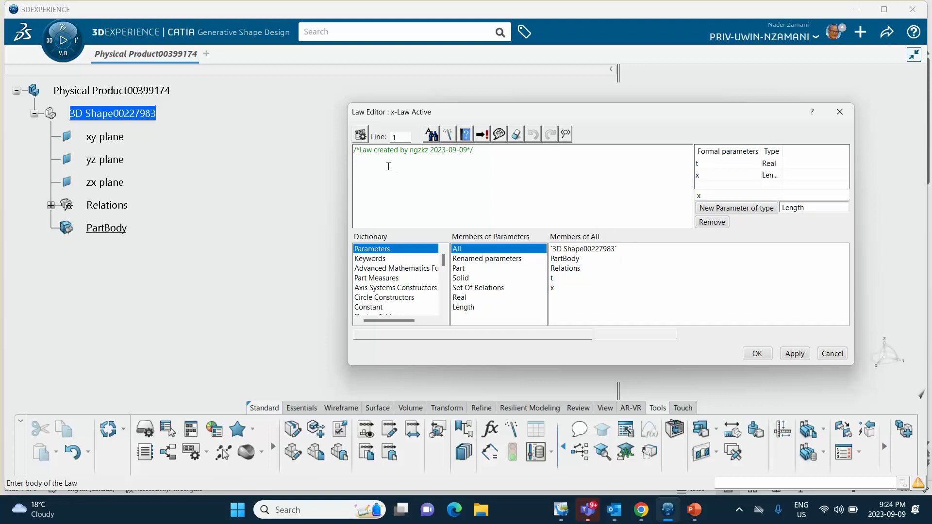
Write x = 2in*cos(2*PI*1rad*t) in the law body and confirm it
key(Return)
key(Return)
text(x = 2in*cos(2*PI*1rad*t))
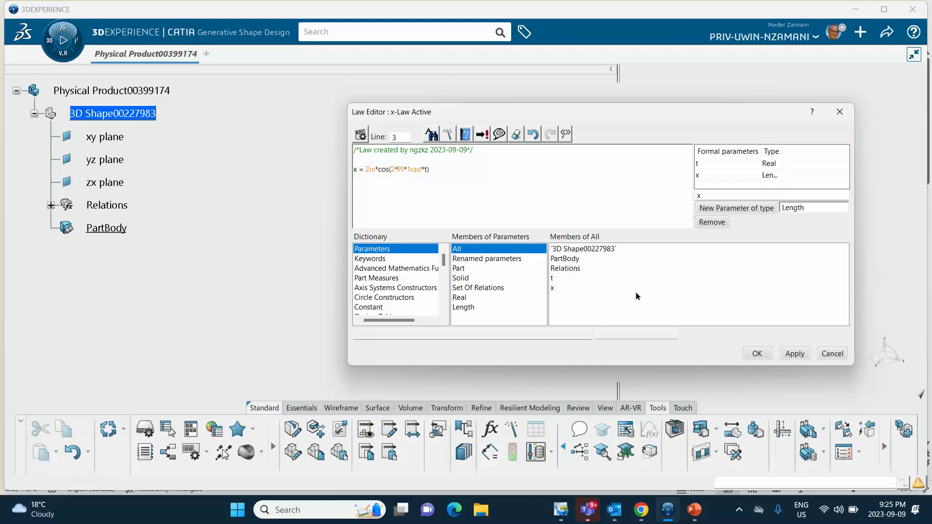
click(758, 354)
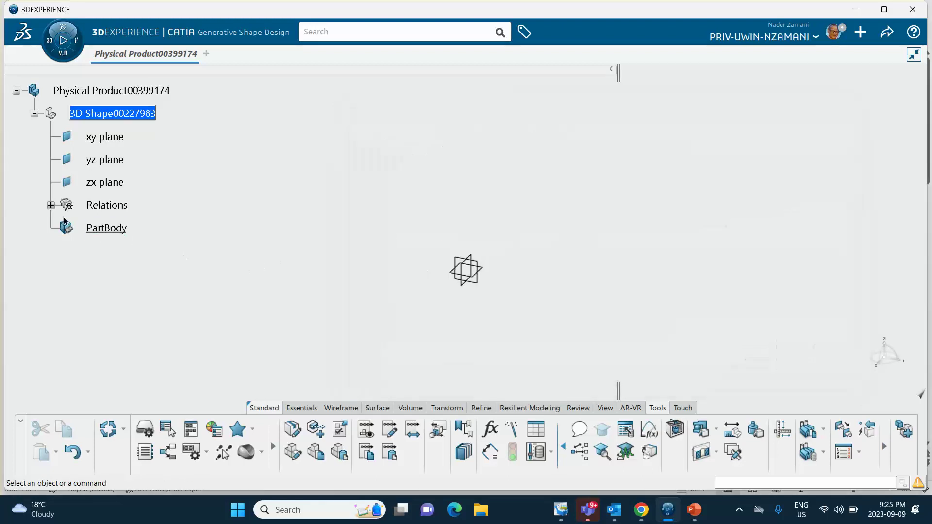
Expand Relations and start a new law named y-Law
click(50, 207)
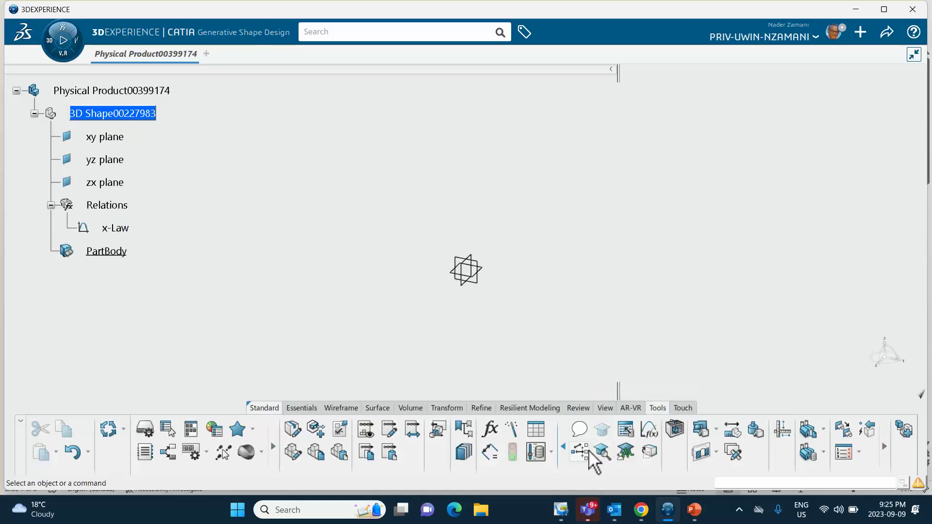
click(648, 429)
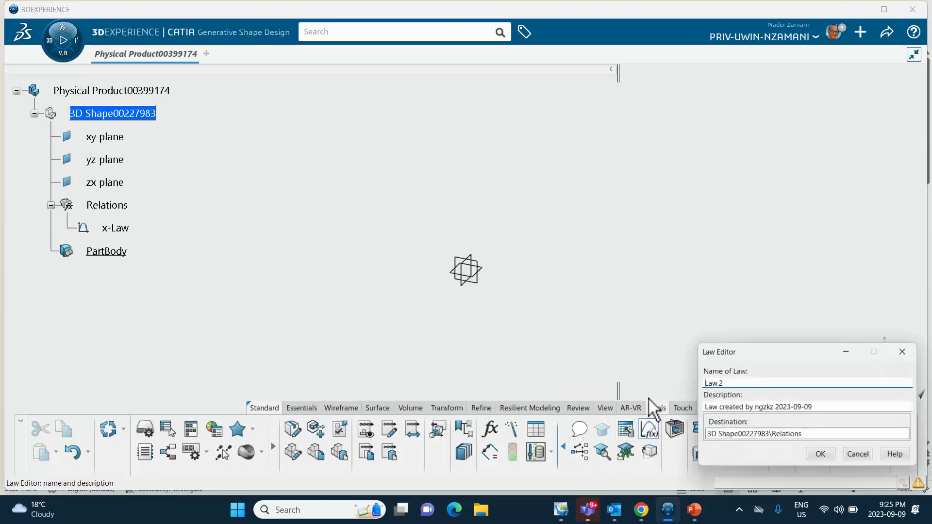
drag(726, 384, 630, 383)
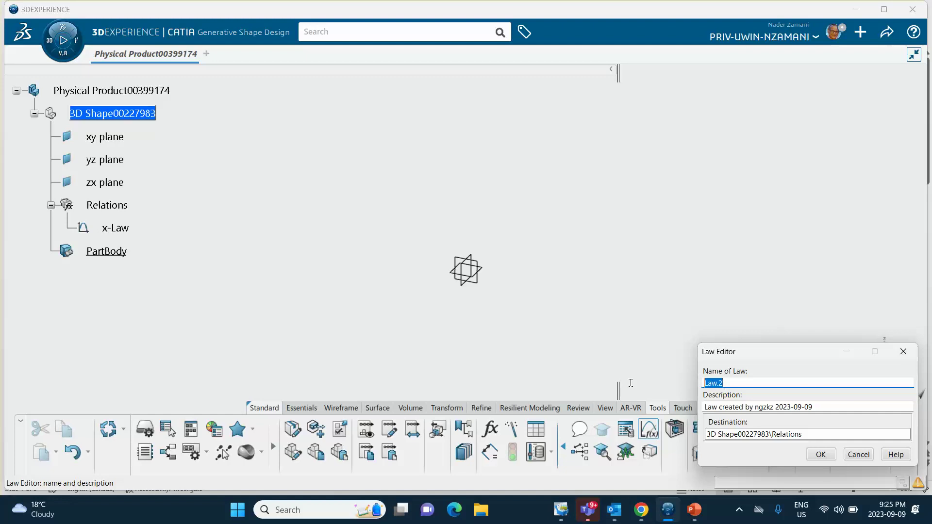
text(y-Law)
click(820, 454)
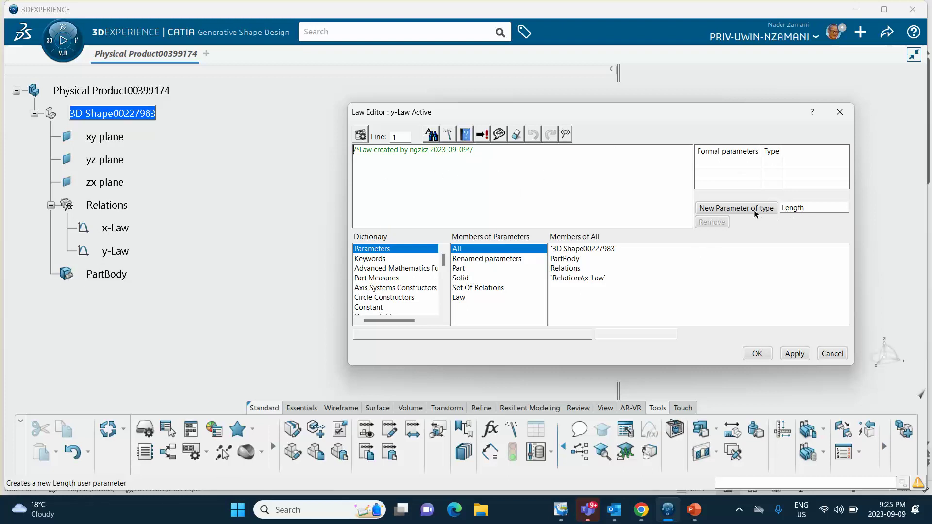
Add formal parameters t (Real) and y (Length) to the y-Law
click(790, 208)
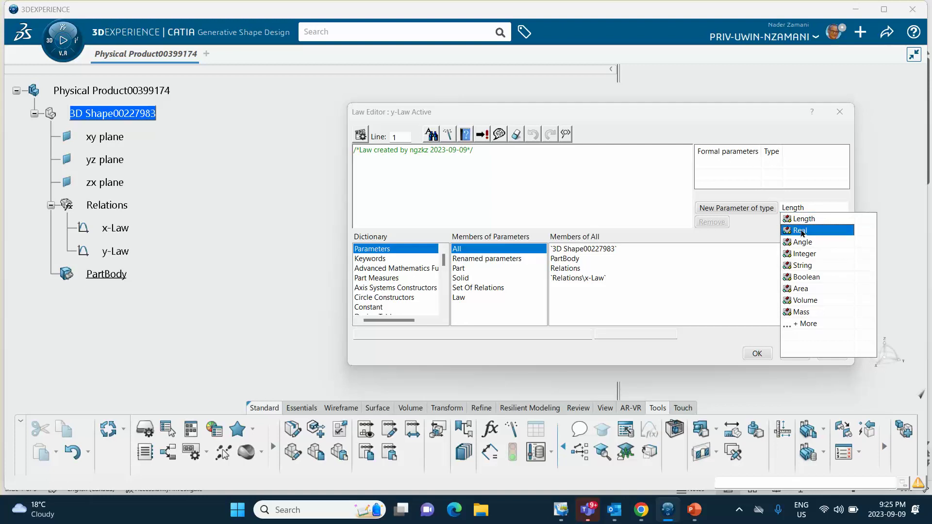
click(826, 231)
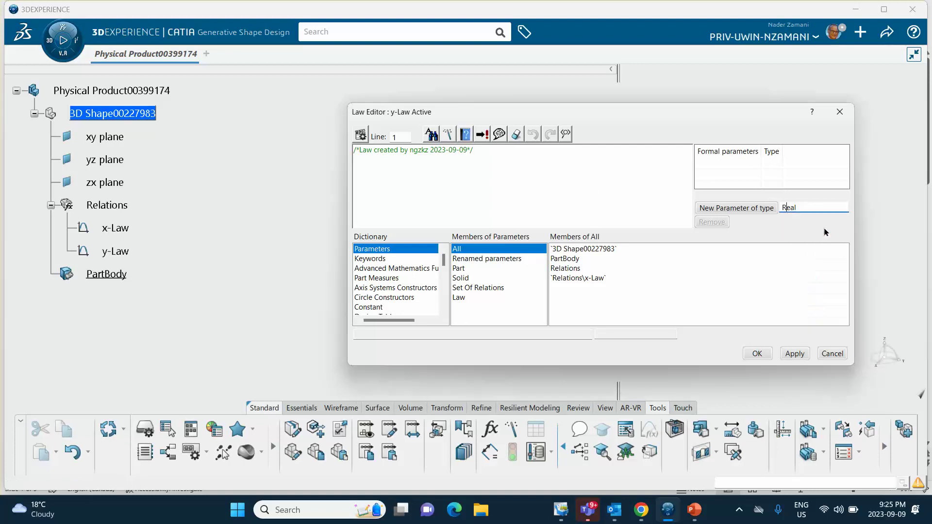
click(713, 209)
click(727, 195)
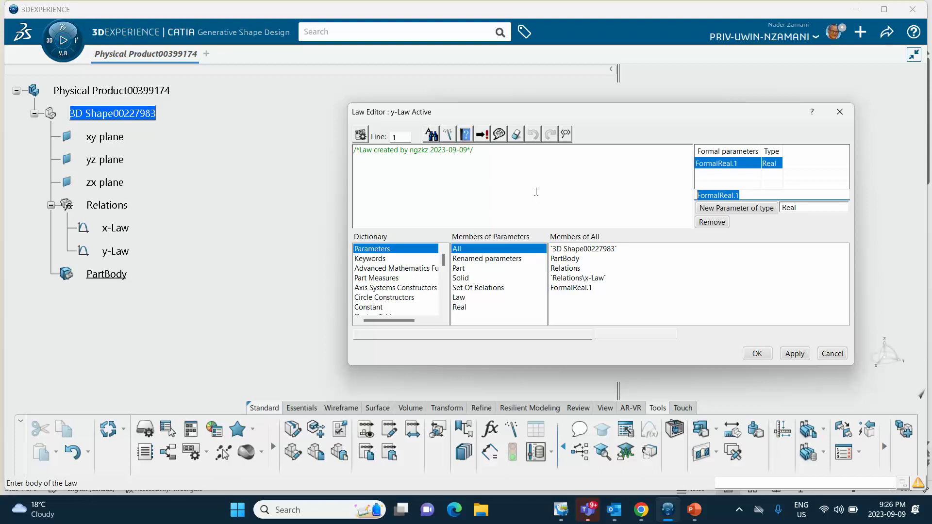
text(t)
click(794, 352)
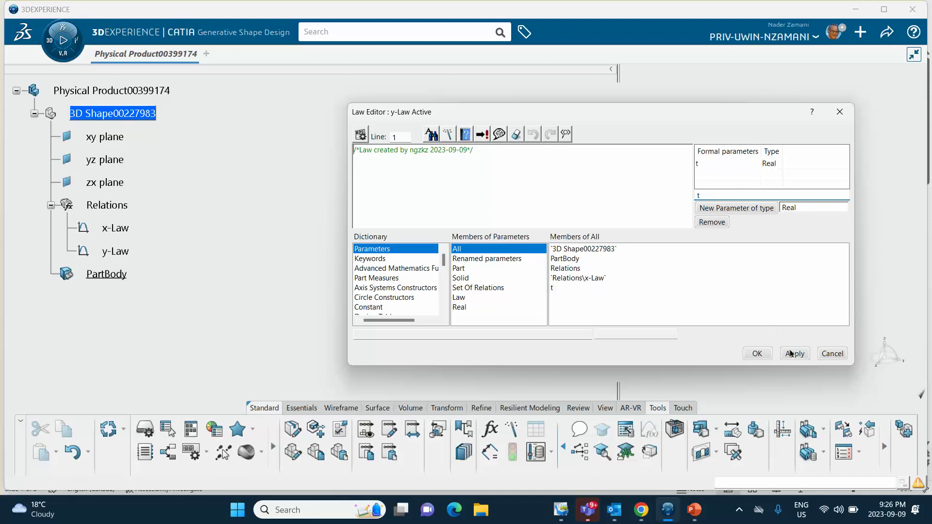
click(792, 207)
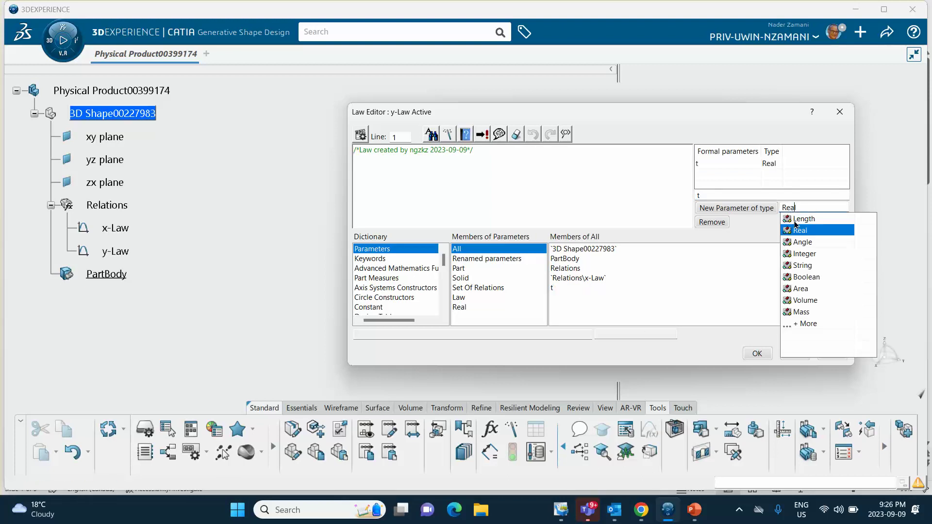
click(797, 224)
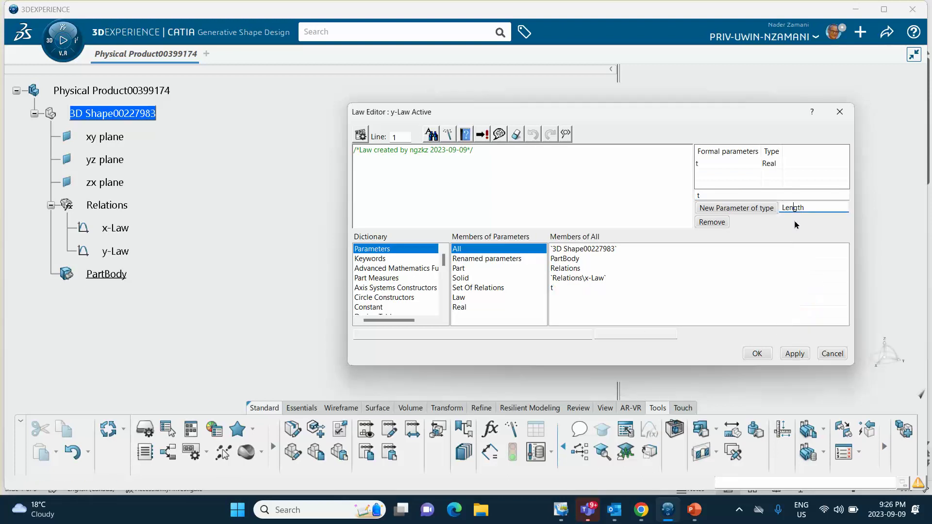
click(743, 208)
double_click(752, 195)
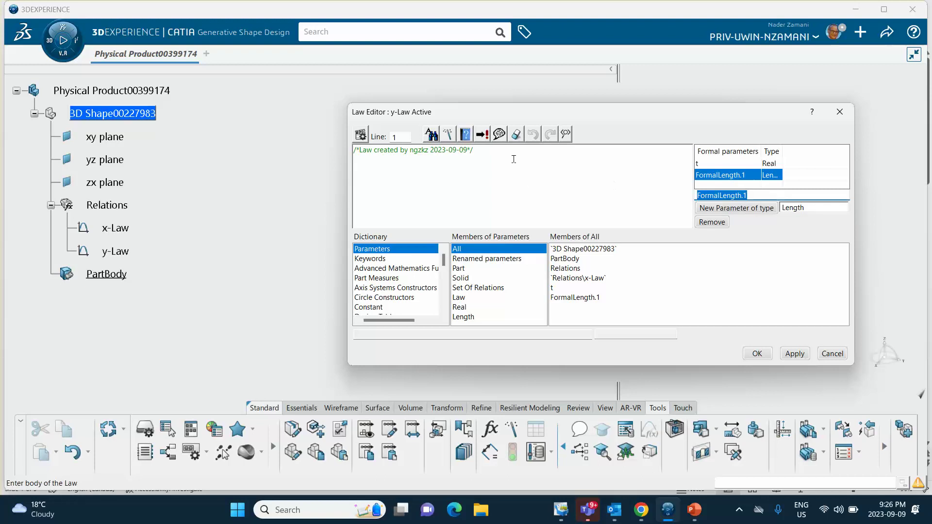
text(y)
click(795, 354)
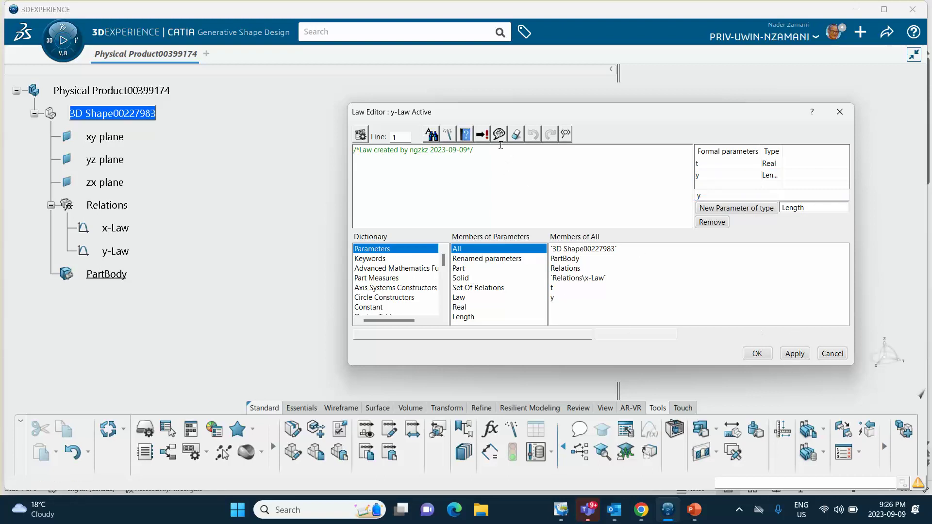
Write y=2in*sin(2*PI*1rad*t) in the law body and confirm it
key(Return)
key(Return)
text(y=2in*sin)
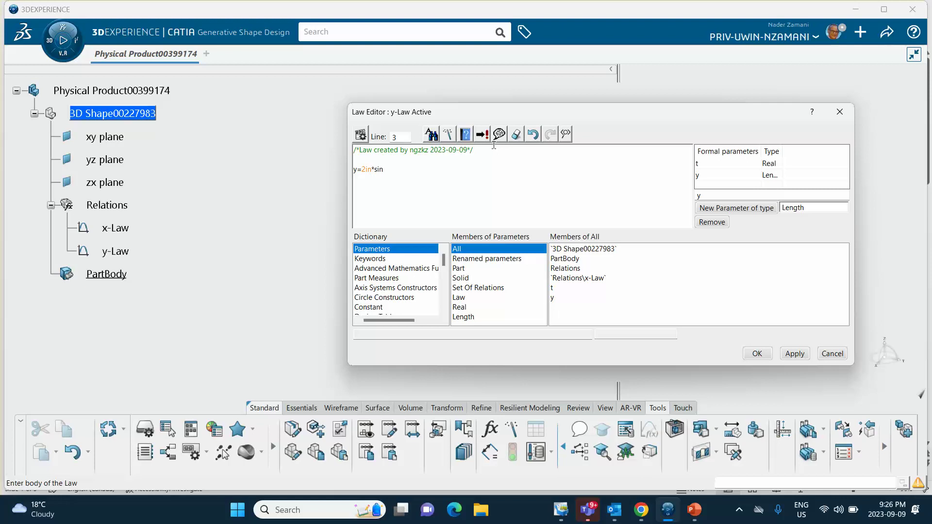
text((2*PI*1rad*t))
click(757, 354)
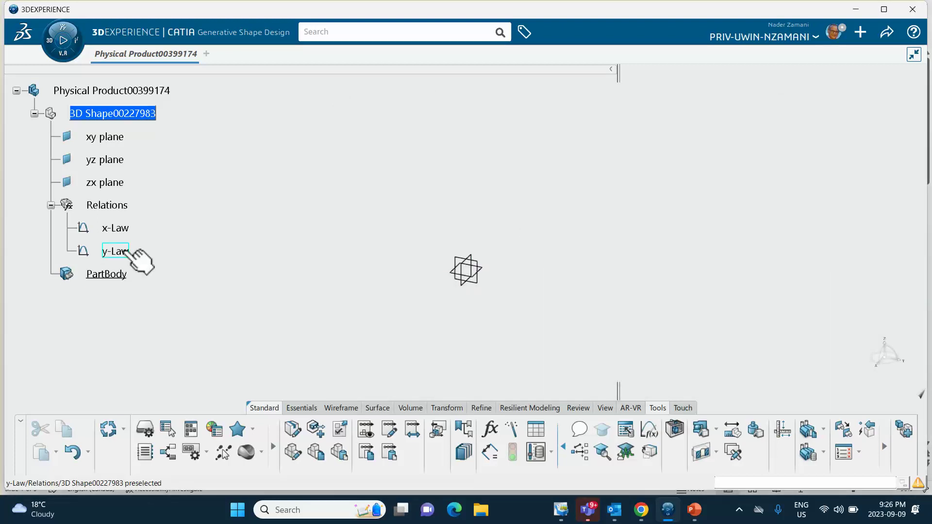
Start a new law named z-Law
click(649, 431)
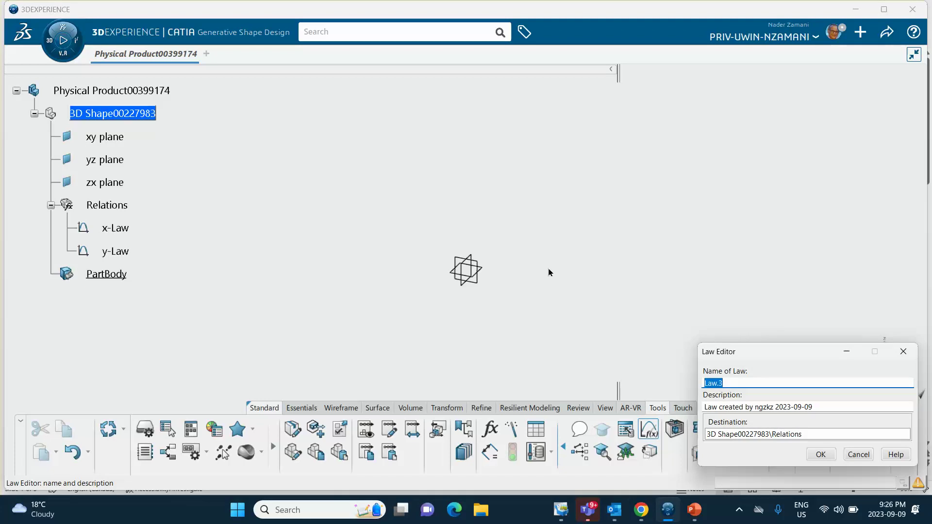
text(z-)
text(l)
key(BackSpace)
text(Law)
click(821, 455)
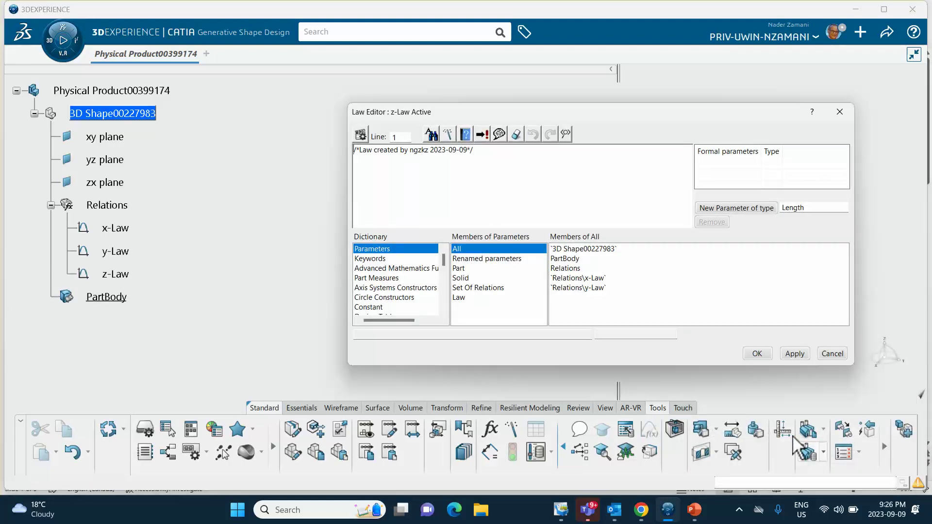
Add formal parameters t (Real) and z (Length) to the z-Law and apply
click(783, 208)
click(794, 231)
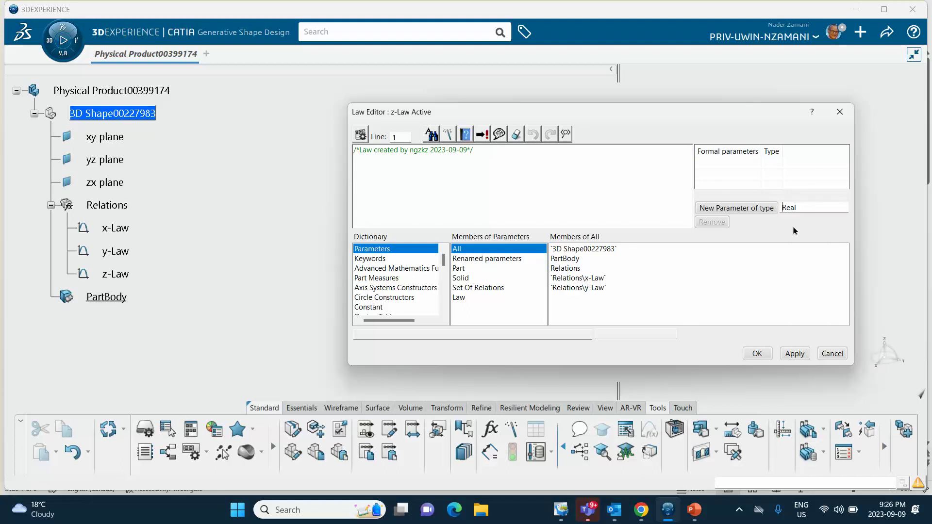
click(751, 210)
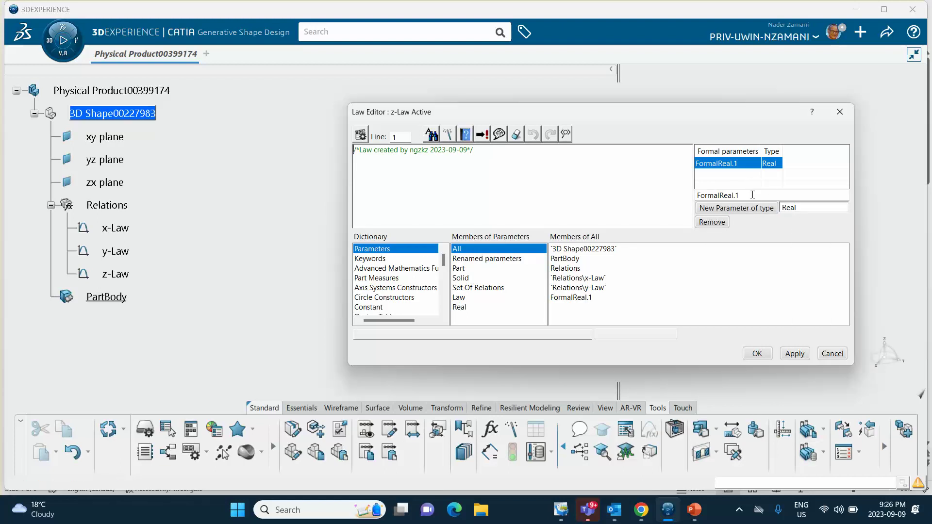
click(753, 195)
text(t)
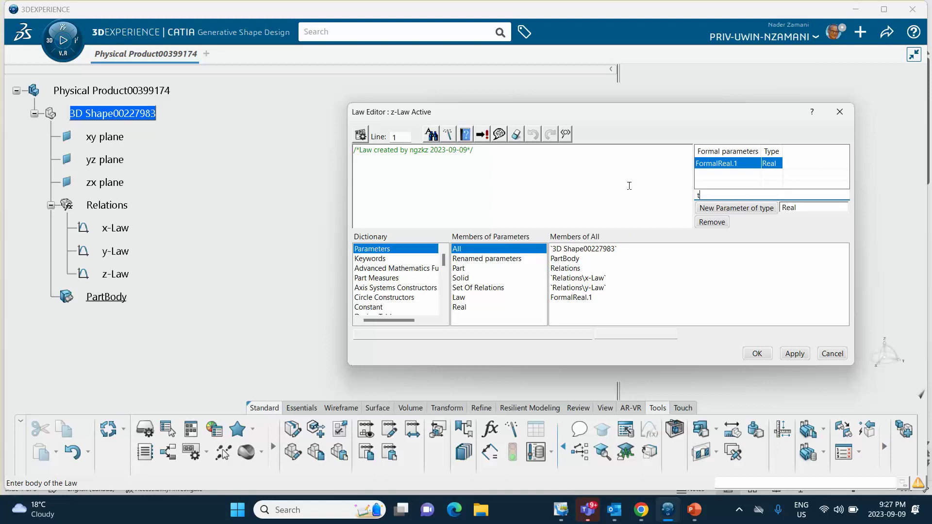
key(Return)
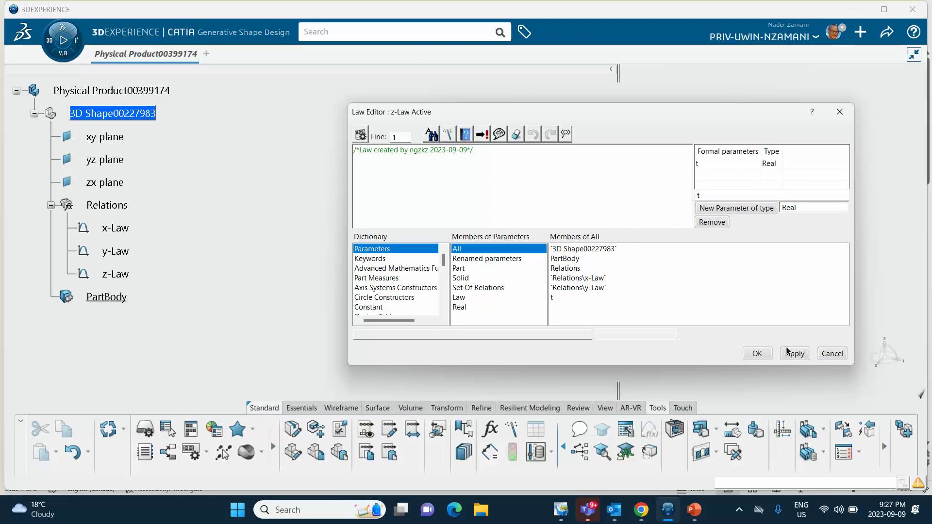
click(808, 205)
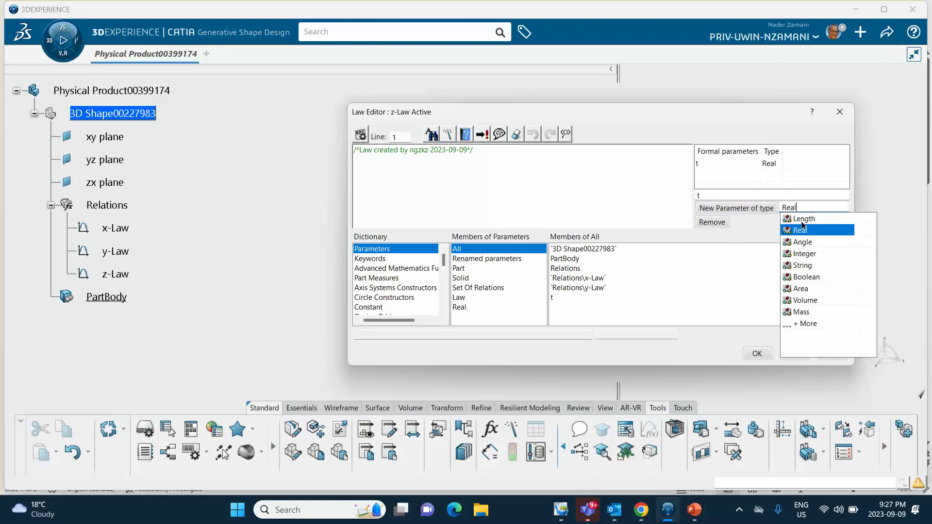
click(804, 222)
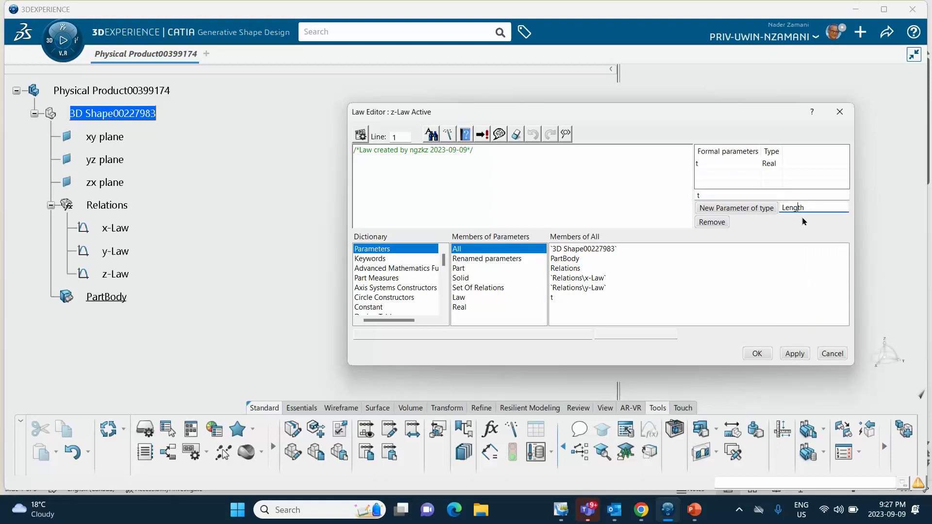
click(750, 210)
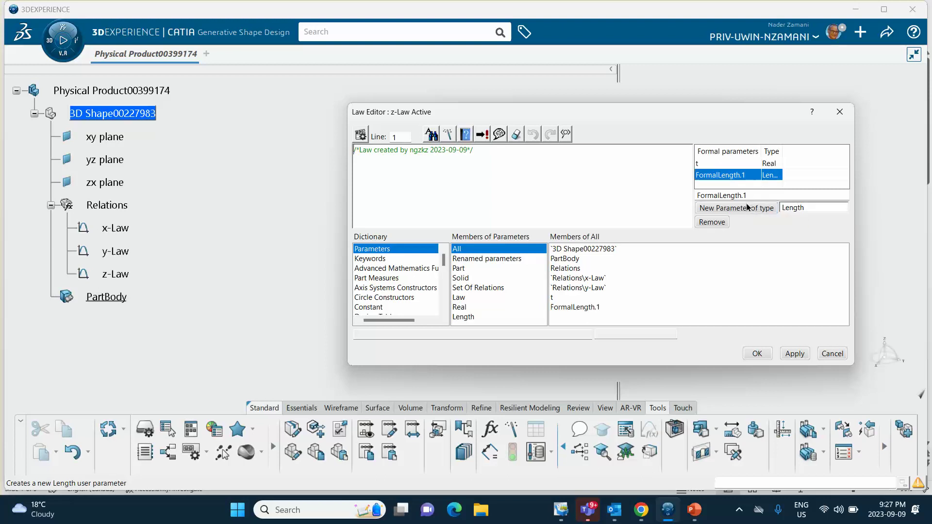
text(z)
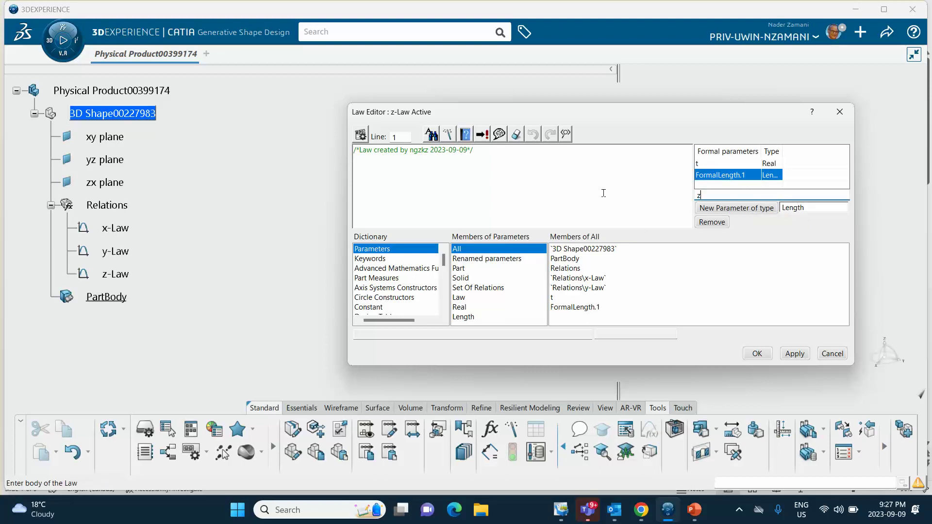
click(794, 354)
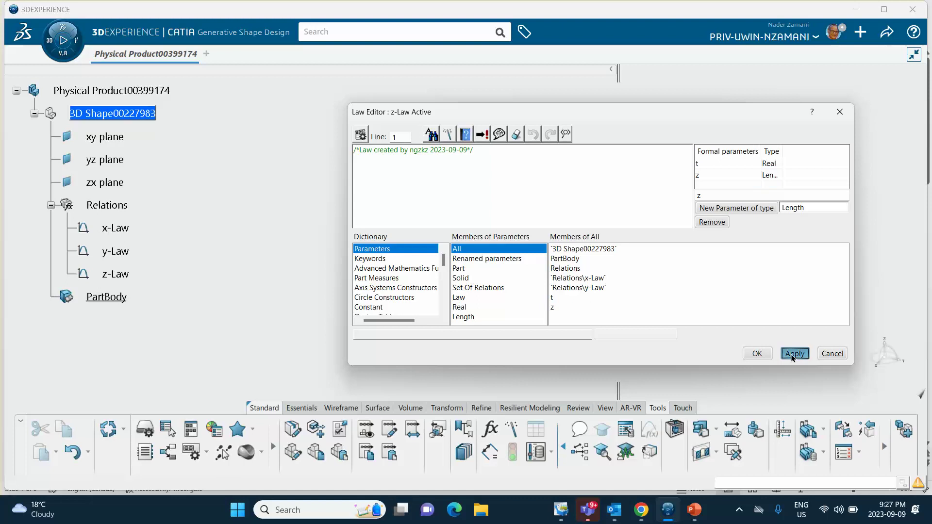
Dismiss the syntax warning, keeping the comment in the law body
click(549, 297)
key(ctrl+a)
key(Delete)
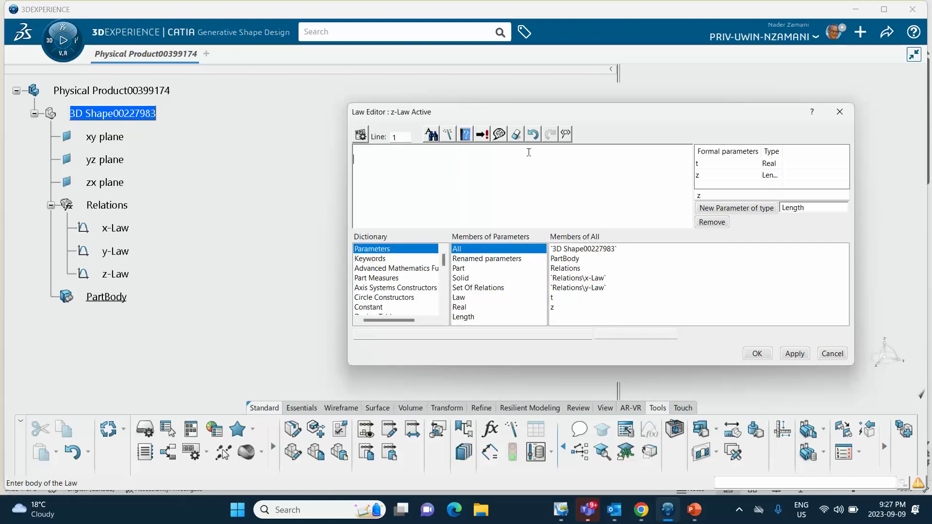
key(ctrl+z)
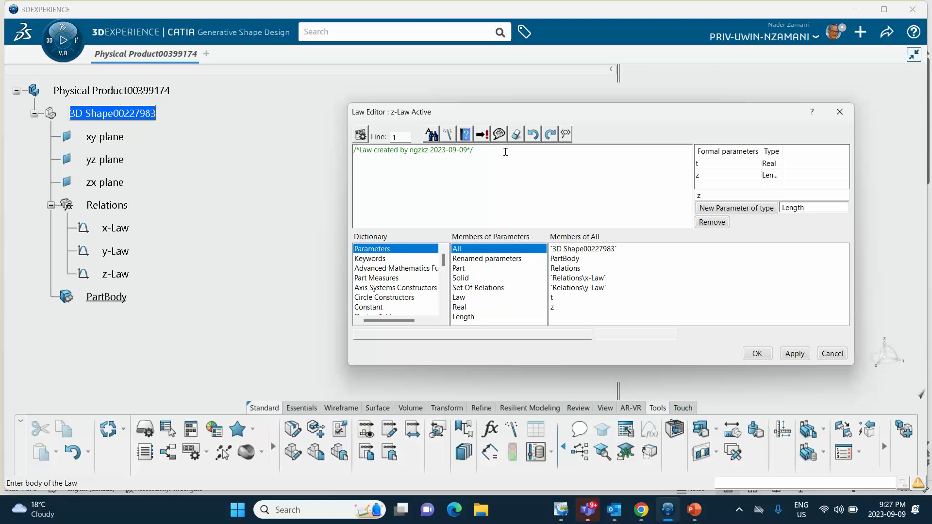
Write z = 2in*t on a new line after the comment and confirm the z-Law
click(505, 151)
key(Return)
key(Return)
text(z = 2)
key(BackSpace)
key(BackSpace)
text(2in*t)
click(756, 355)
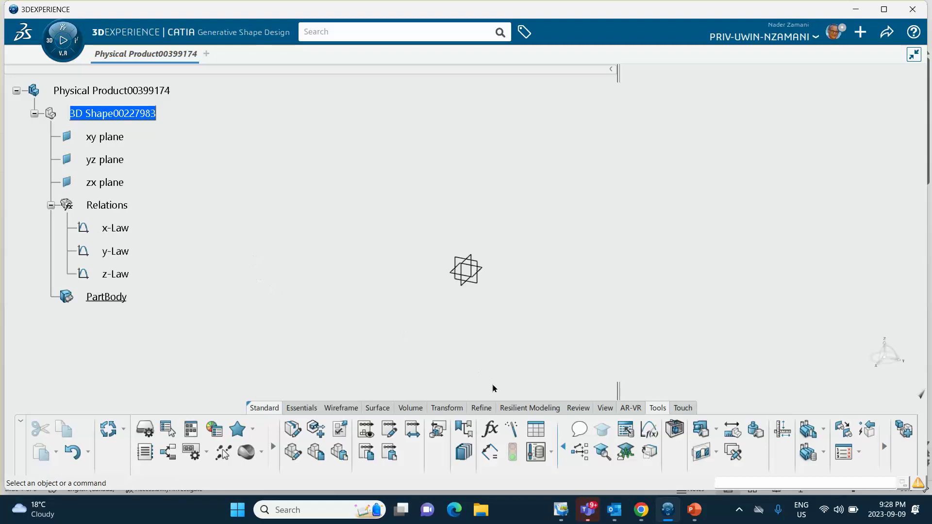
Start a Curve from Equations from the Wireframe curve tools
click(336, 409)
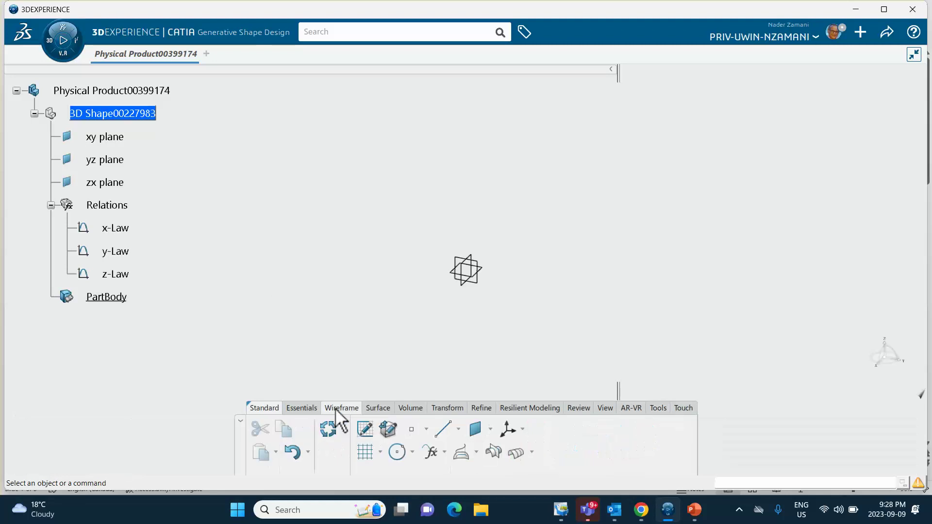
click(445, 453)
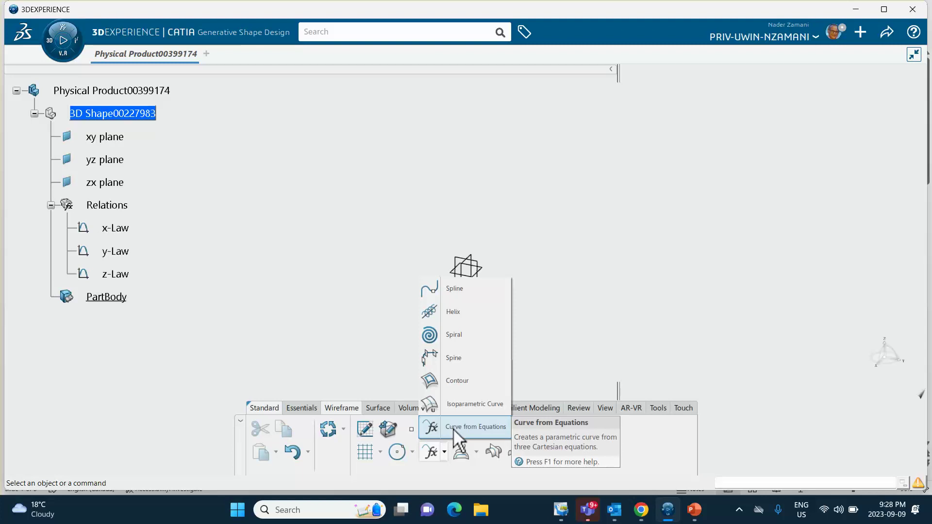
click(453, 429)
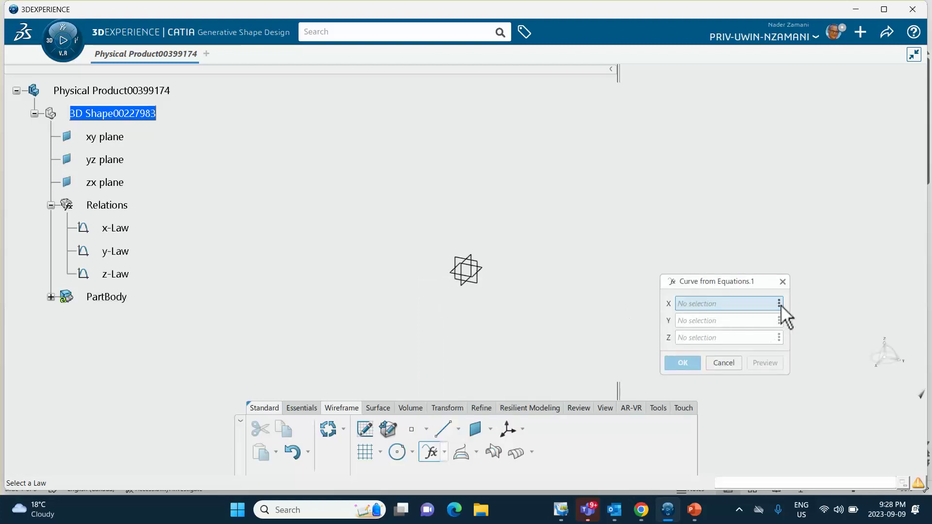
click(777, 305)
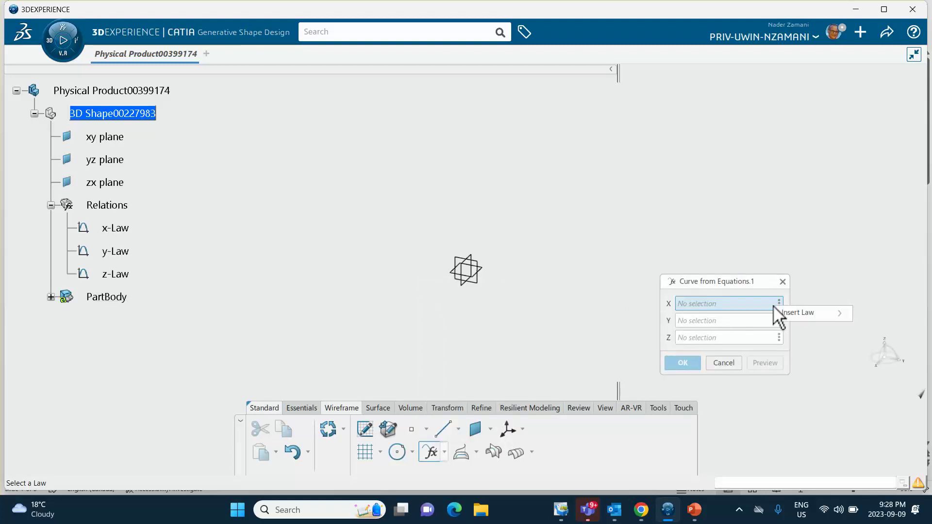
click(829, 264)
right_click(755, 304)
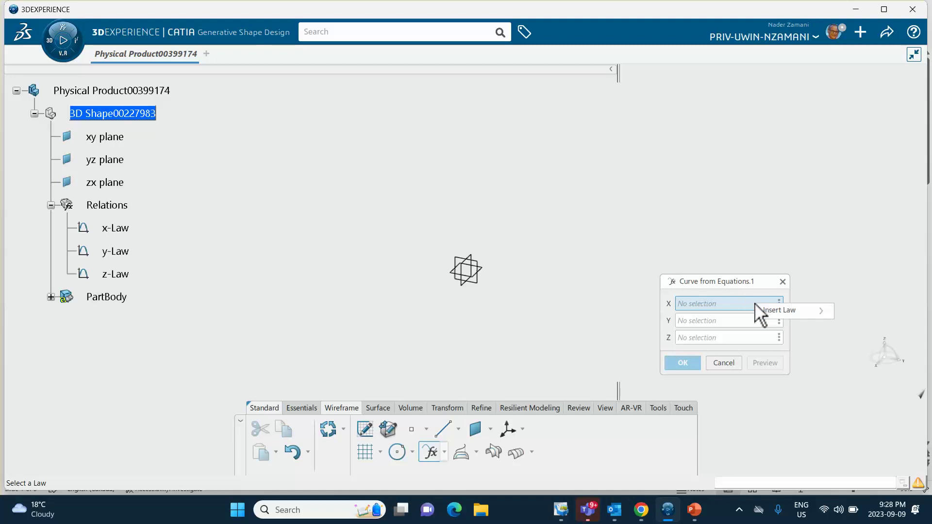
mouse_move(804, 312)
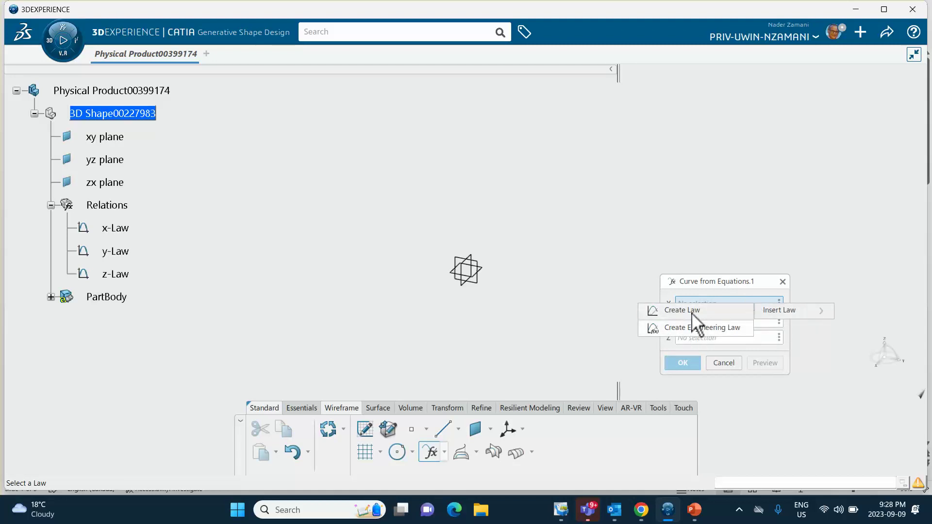
click(847, 249)
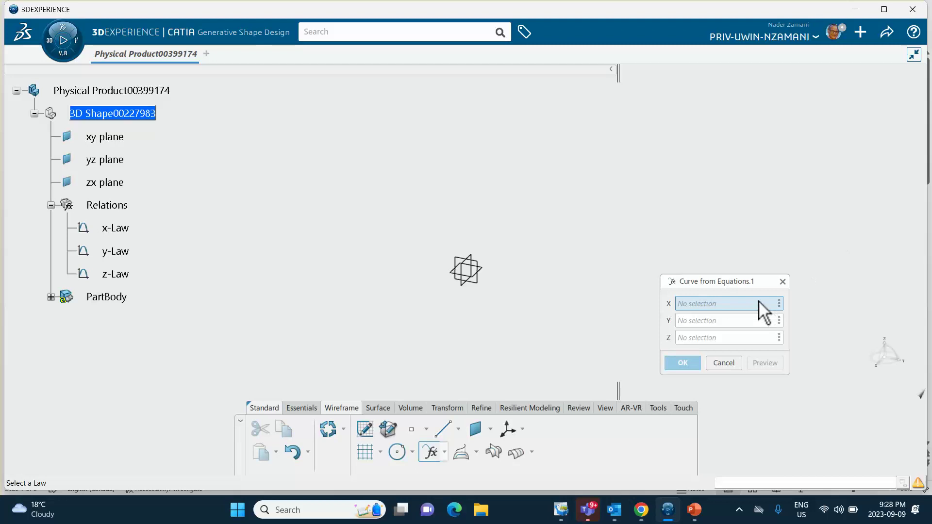
Use x-Law, y-Law and z-Law for the X, Y and Z equations and confirm the curve
click(127, 228)
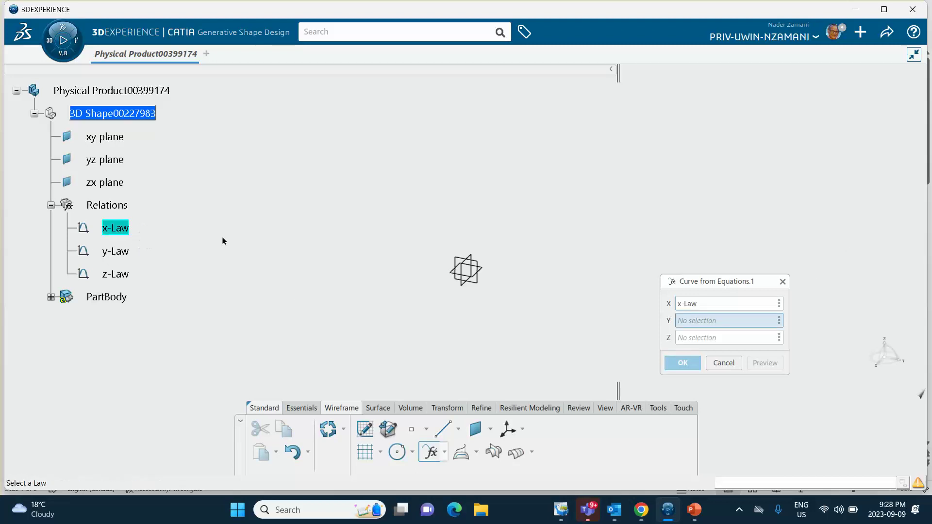
click(128, 252)
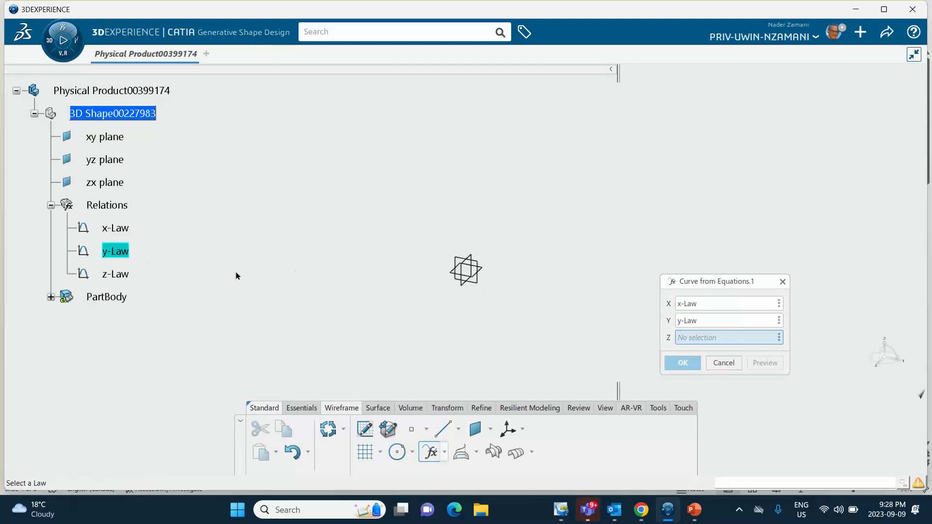
click(122, 274)
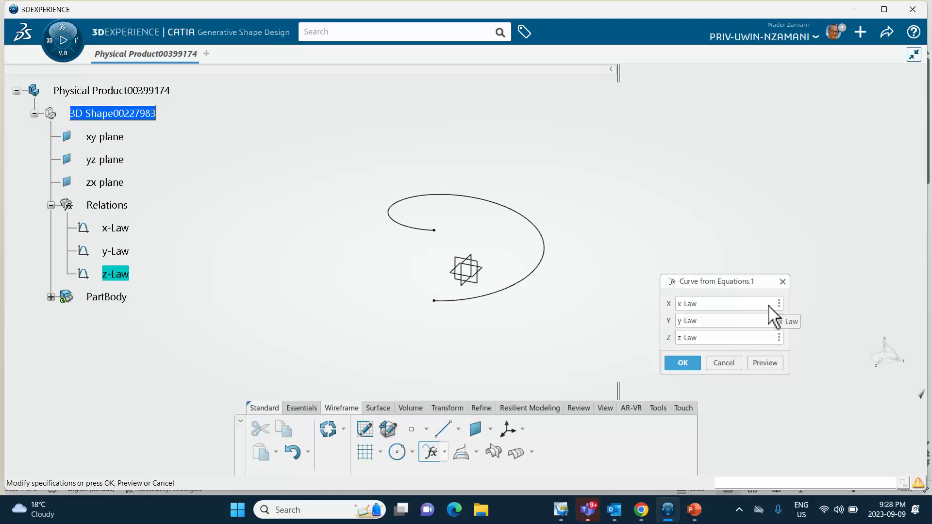
click(683, 360)
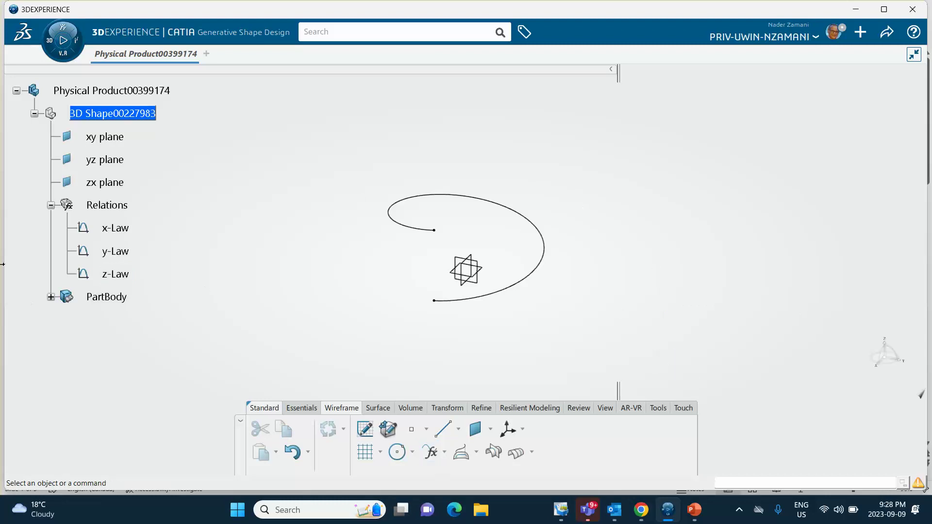
Change x-Law to use 3*t instead of t
double_click(115, 228)
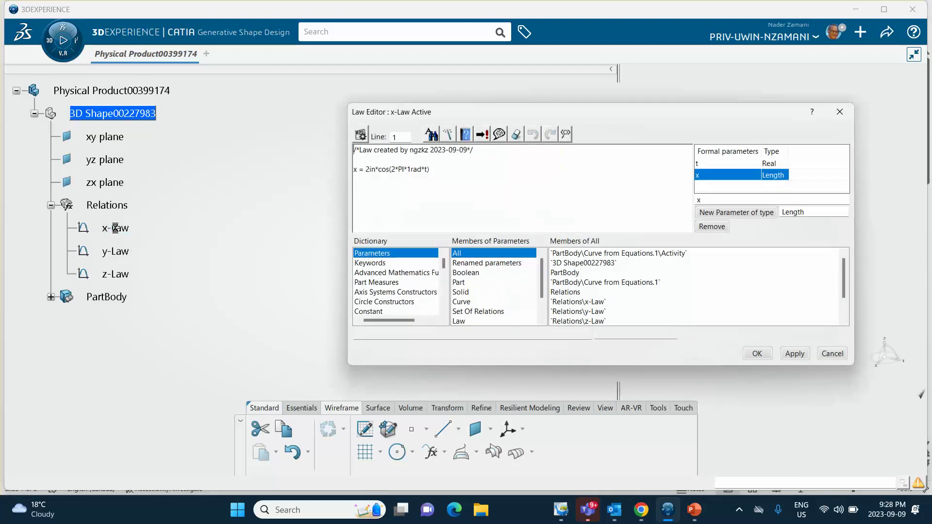
click(424, 169)
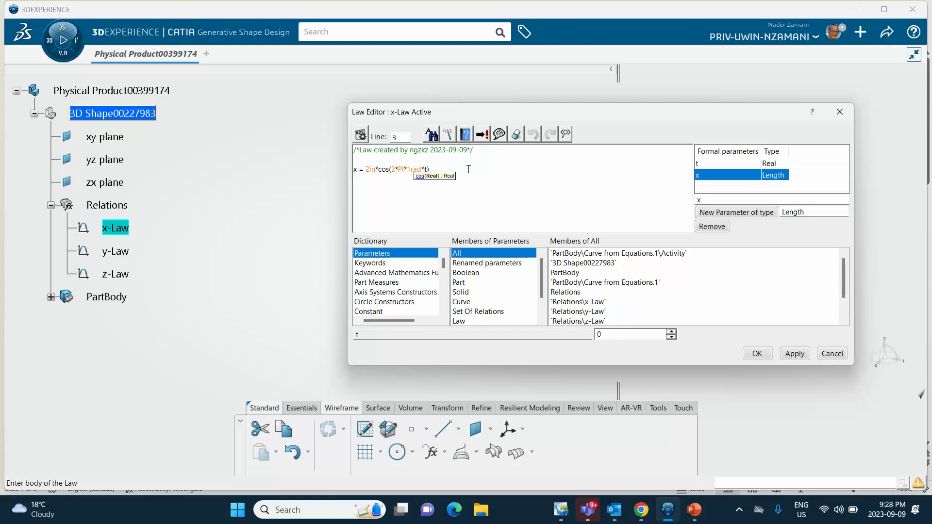
text(*t)
key(BackSpace)
key(BackSpace)
text(3*)
click(757, 354)
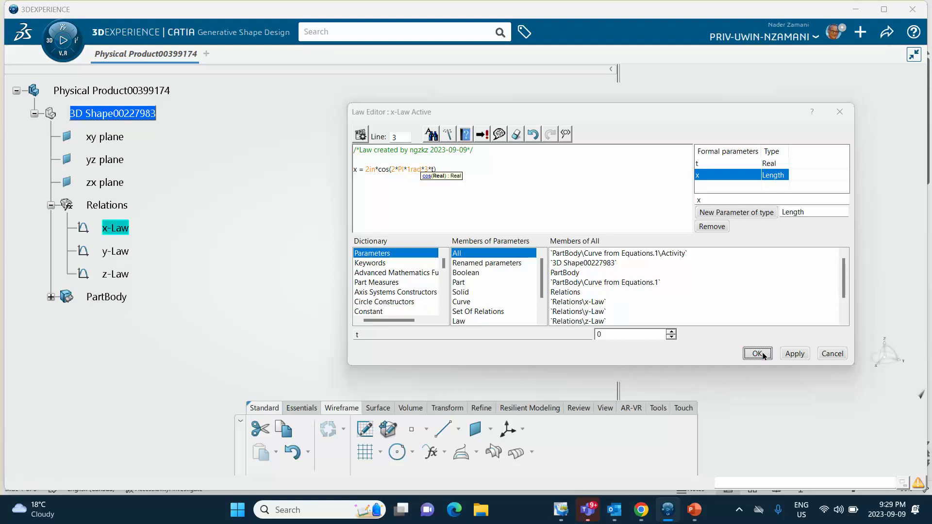
Change y-Law to use 3*t instead of t
double_click(116, 251)
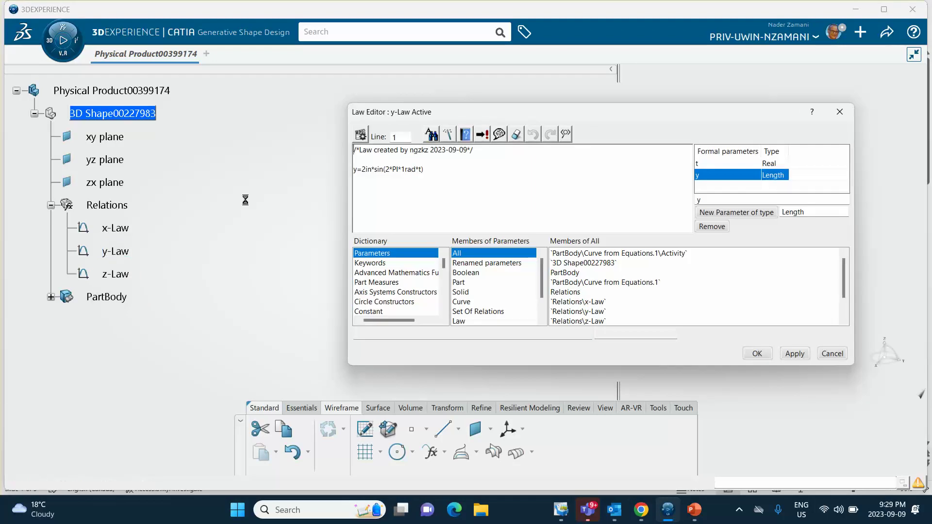
click(426, 170)
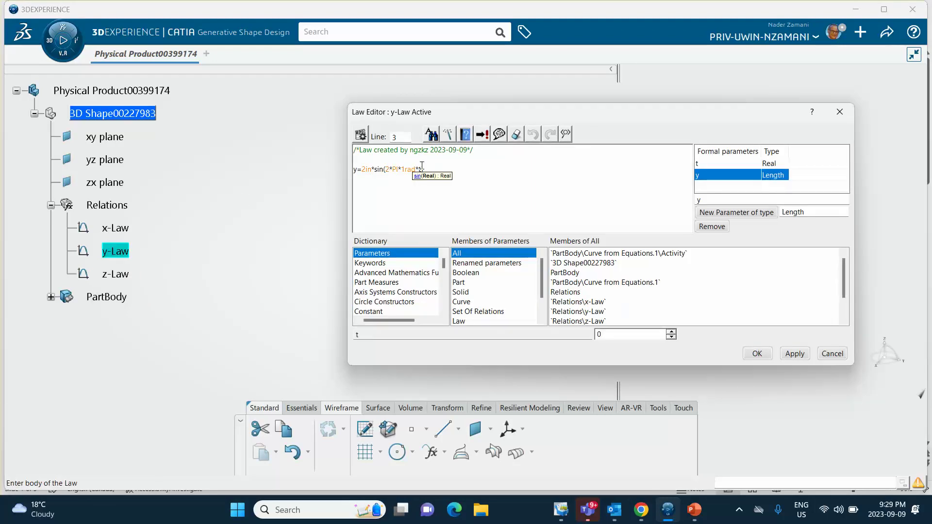
text()23)
key(BackSpace)
key(BackSpace)
text(3)
click(758, 354)
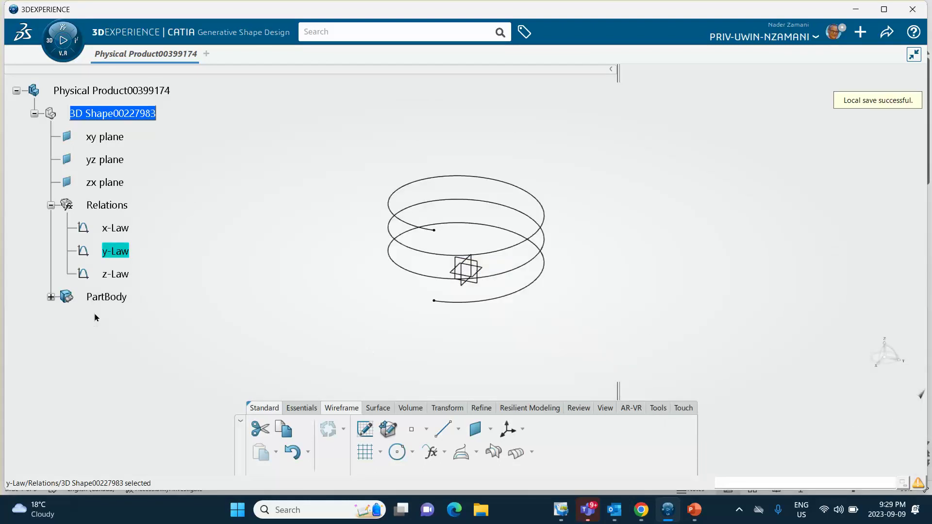
Change z-Law to z = 2in*3*t
double_click(121, 275)
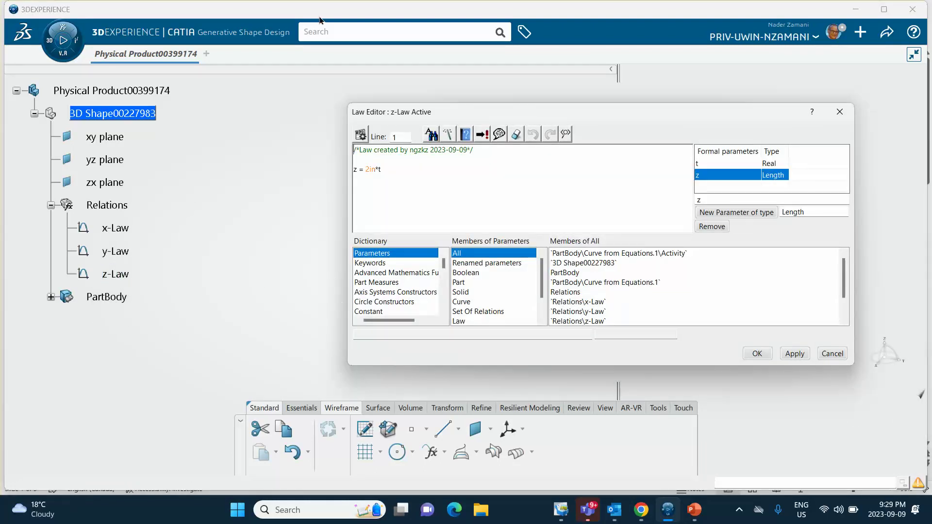
click(418, 180)
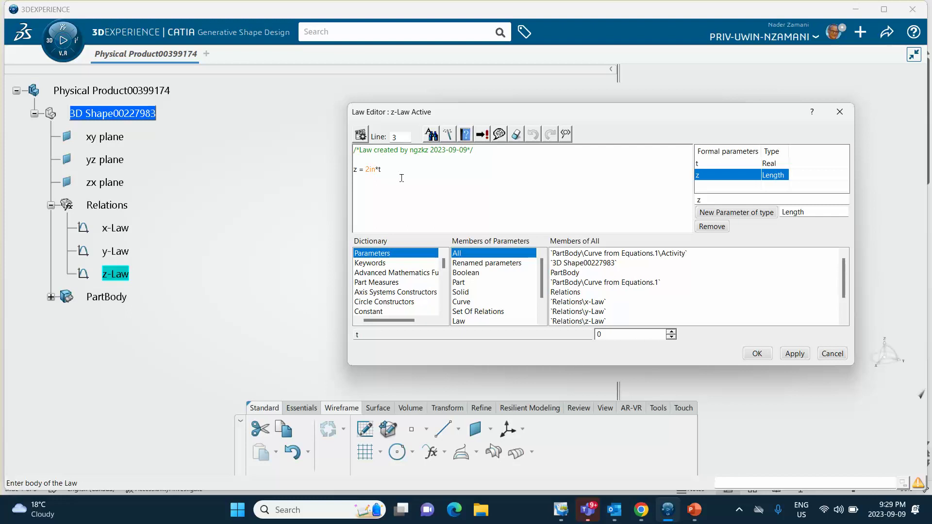
key(Left)
text(3)
click(757, 354)
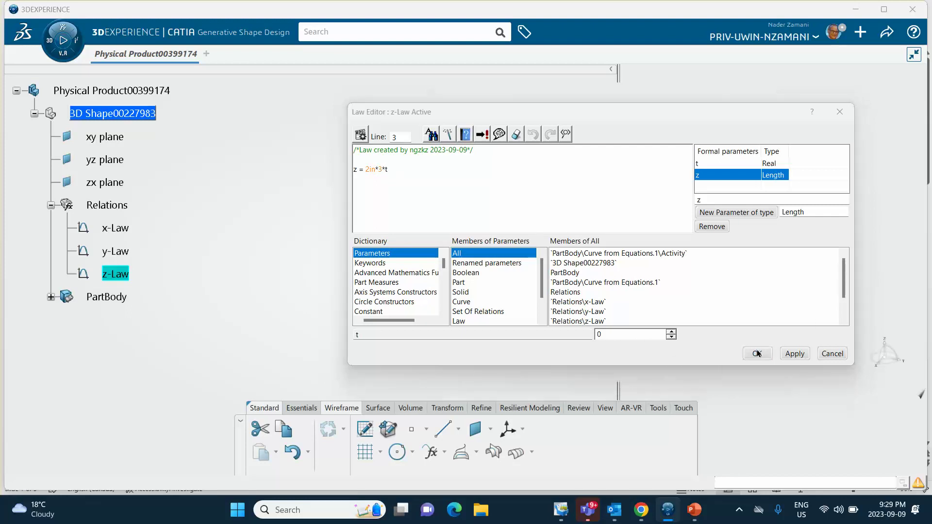
Bring the three-turn helix into view and compare it with the PowerPoint reference slide
middle_drag(584, 199, 548, 250)
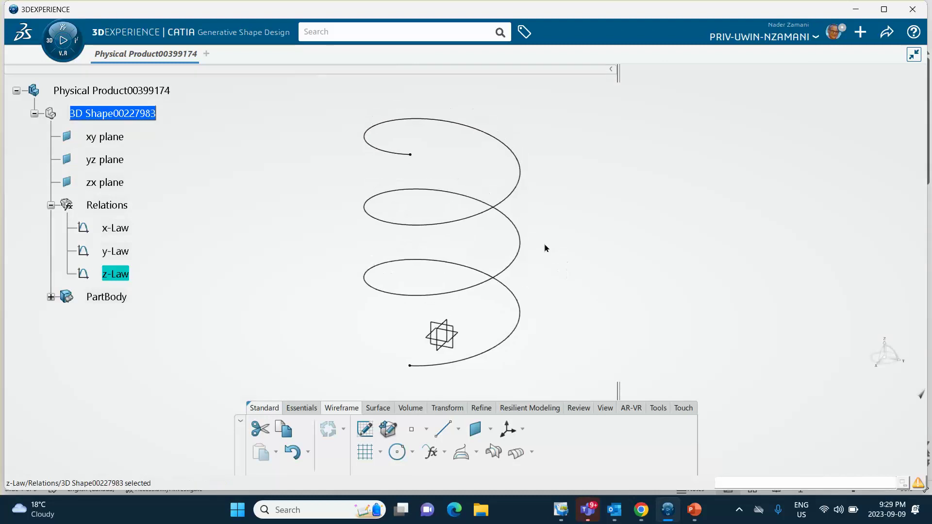
click(696, 516)
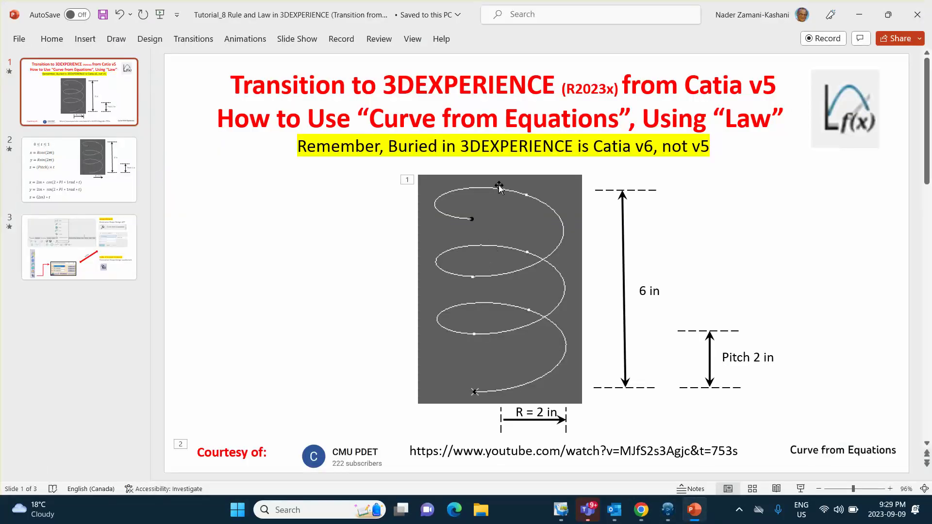
click(859, 14)
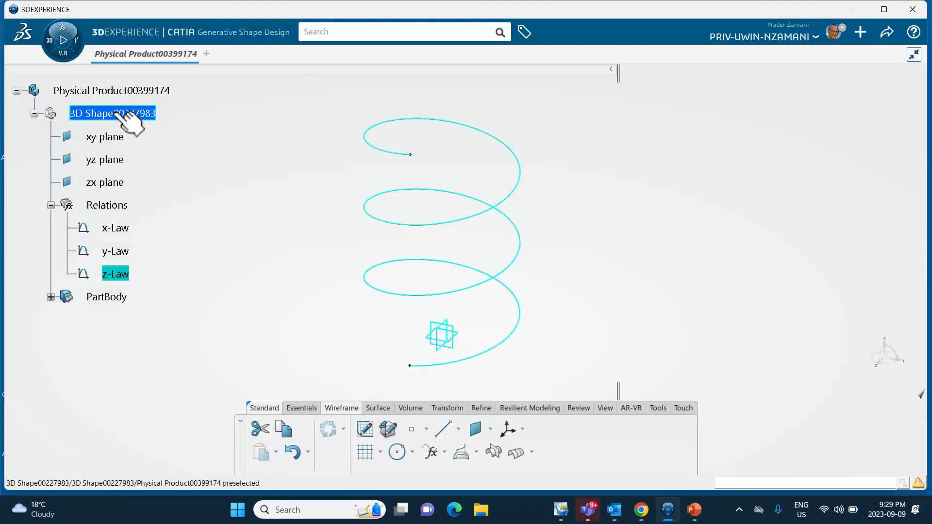
In the Formulas editor, create a new Length parameter named R with value 2in
click(654, 408)
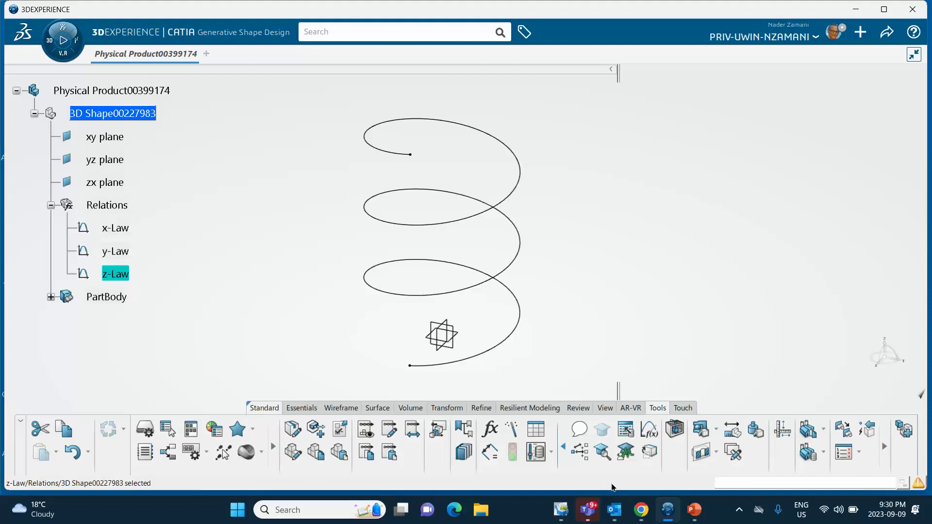
click(705, 272)
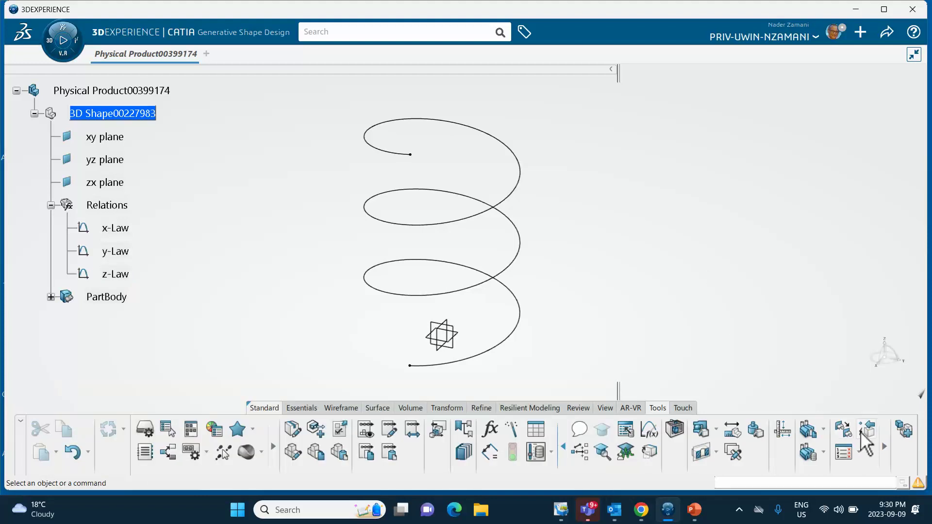
click(885, 446)
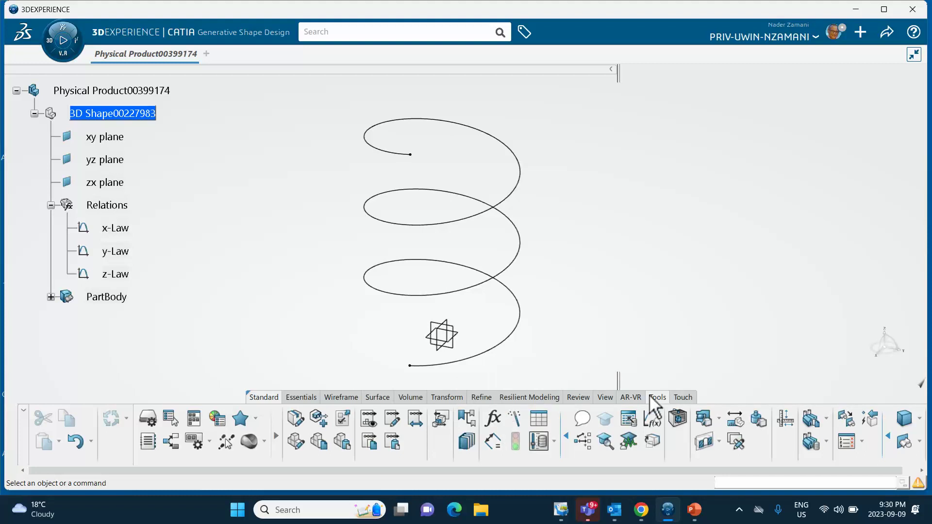
click(494, 420)
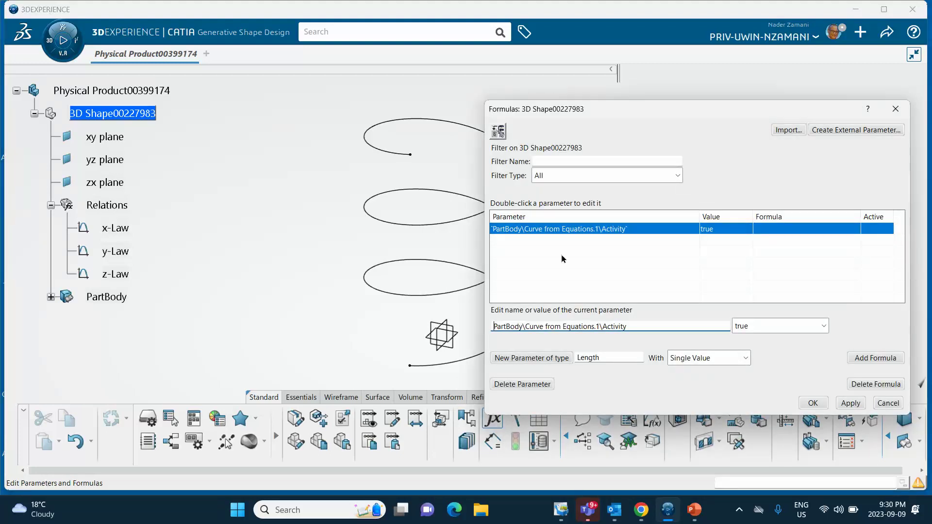
click(531, 359)
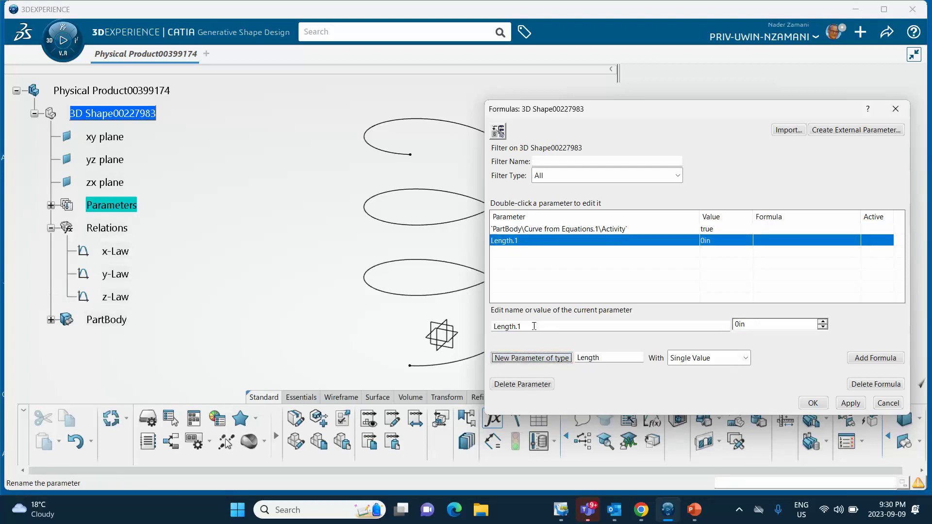
text(R)
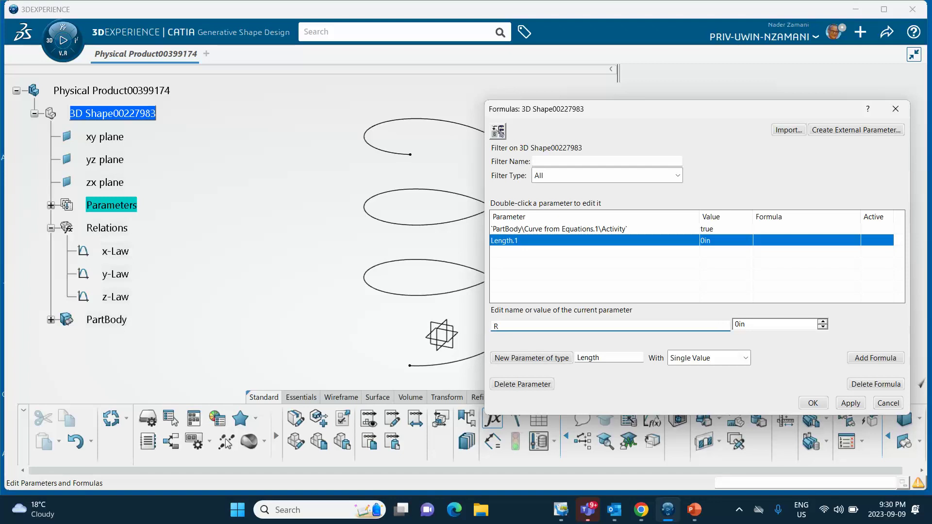
key(Tab)
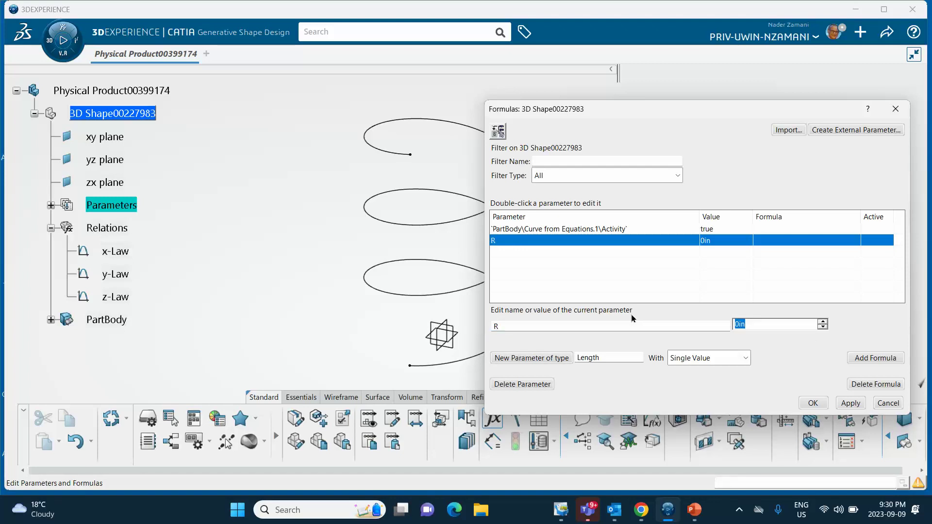
text(2in)
Confirm R at 2in, then replace the fixed 2in with R in the x-Law formula
click(818, 404)
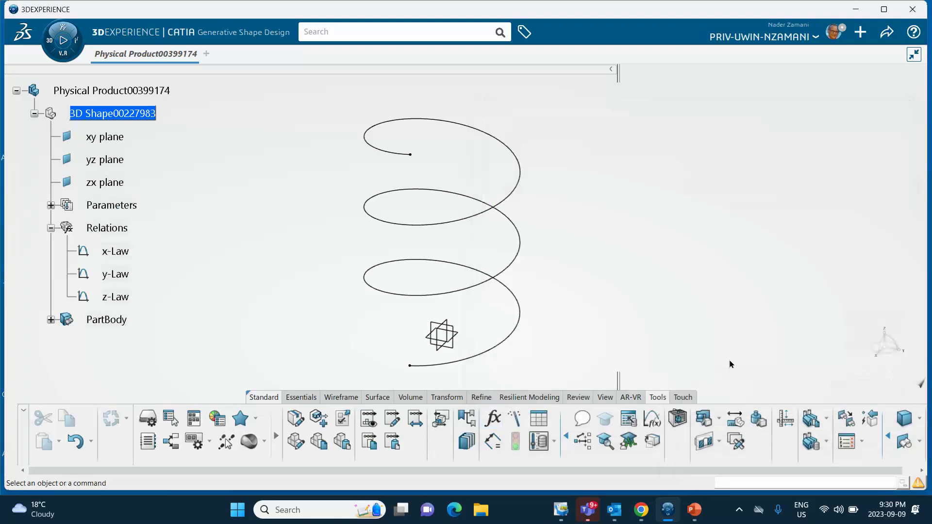
click(51, 205)
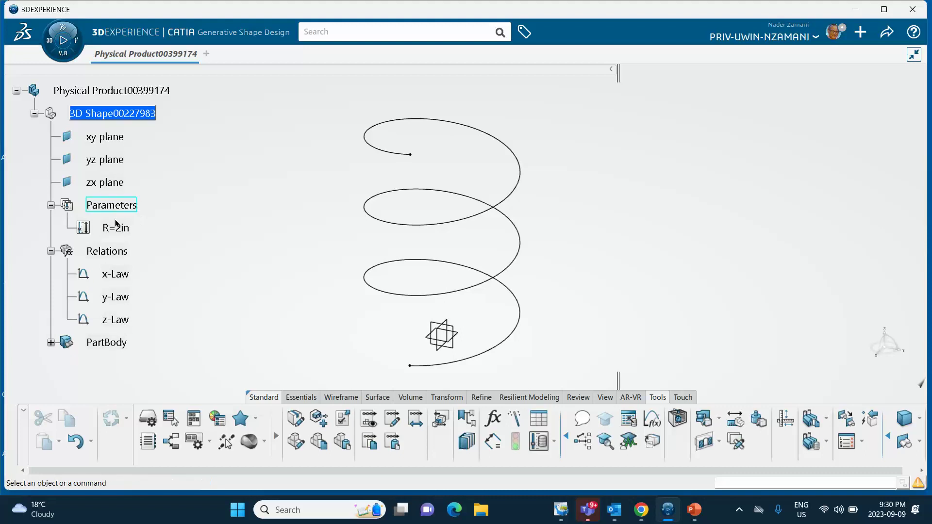
click(116, 275)
double_click(116, 275)
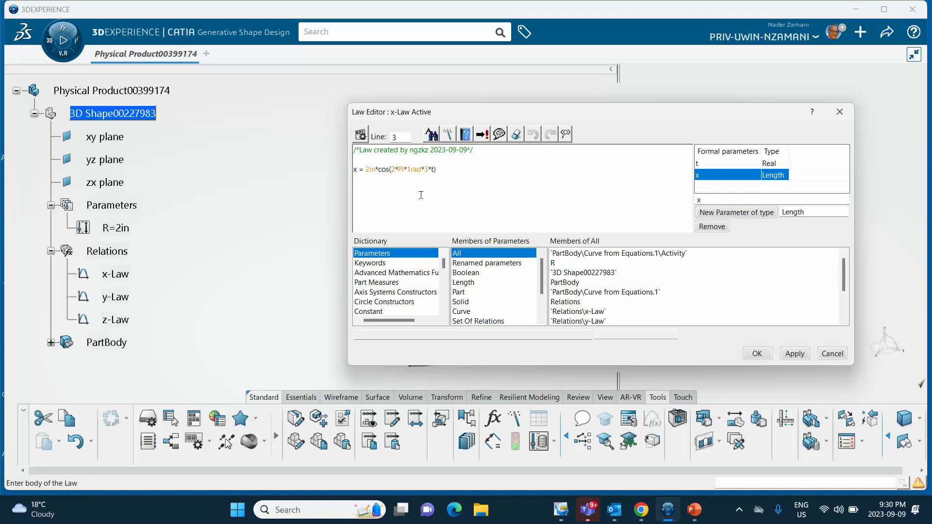
key(BackSpace)
key(BackSpace)
key(BackSpace)
text(R)
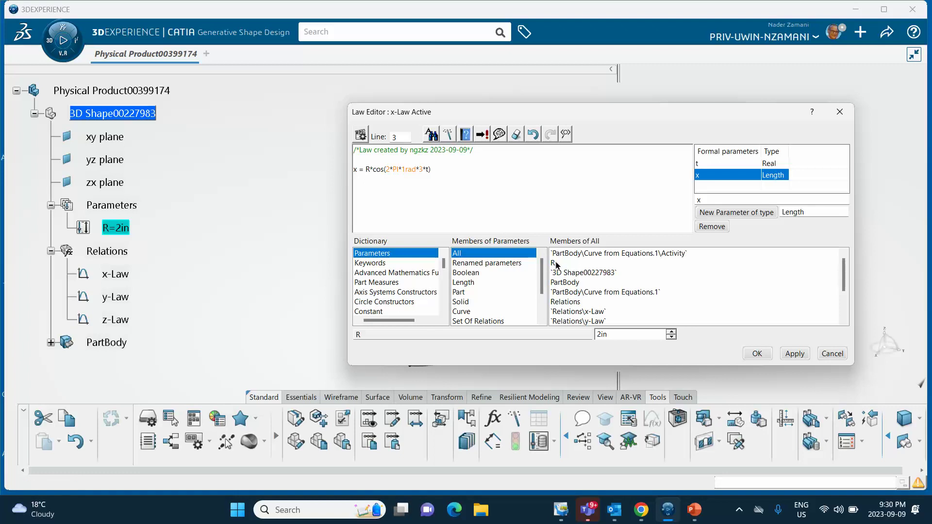
click(749, 350)
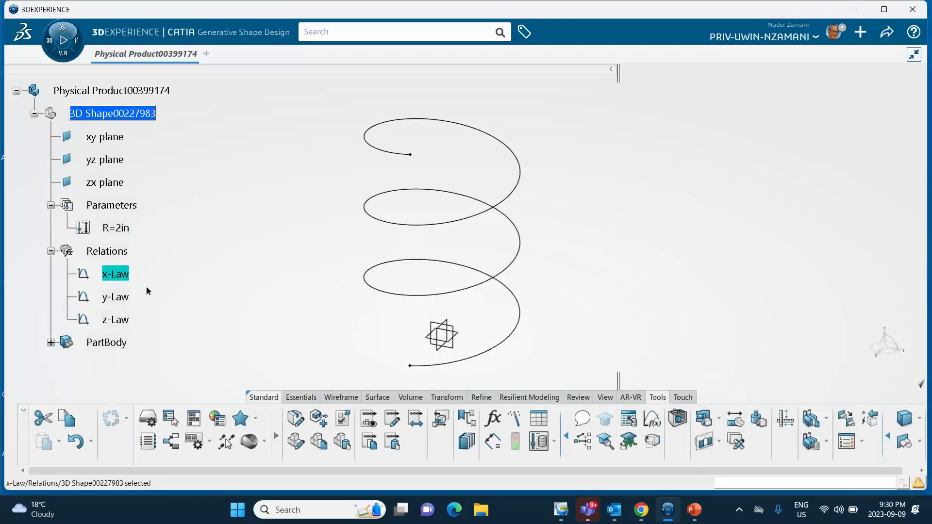
Edit the y-Law so it reads y=R*sin(2*PI*1rad*3*t)
double_click(122, 297)
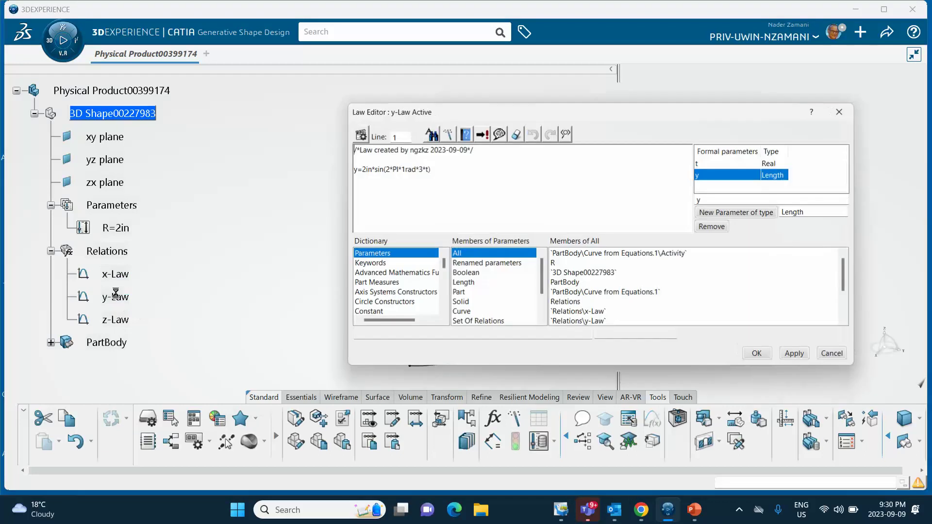
click(371, 169)
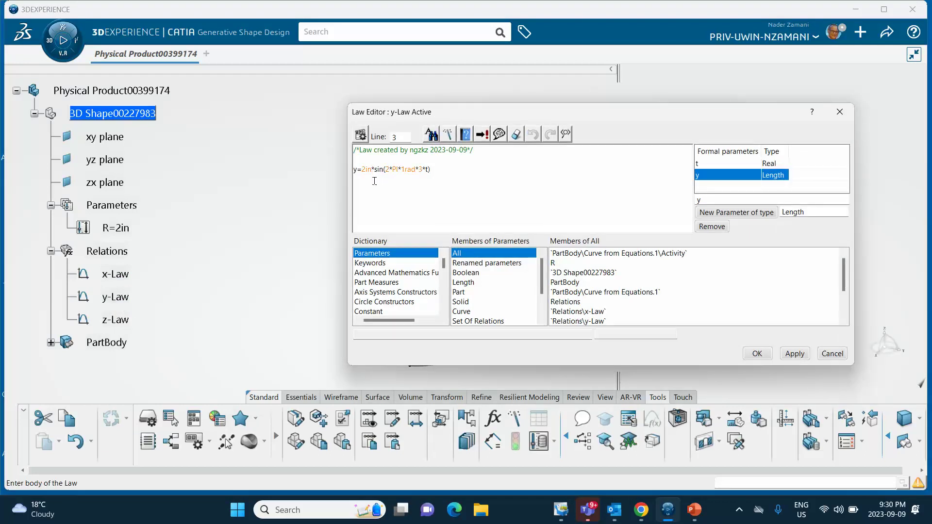
key(BackSpace)
key(BackSpace)
key(BackSpace)
text(R)
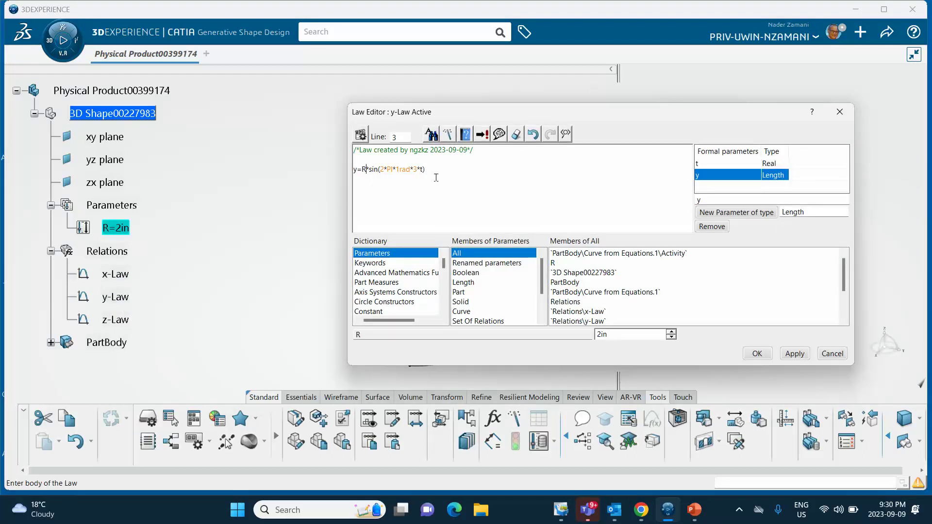
click(758, 354)
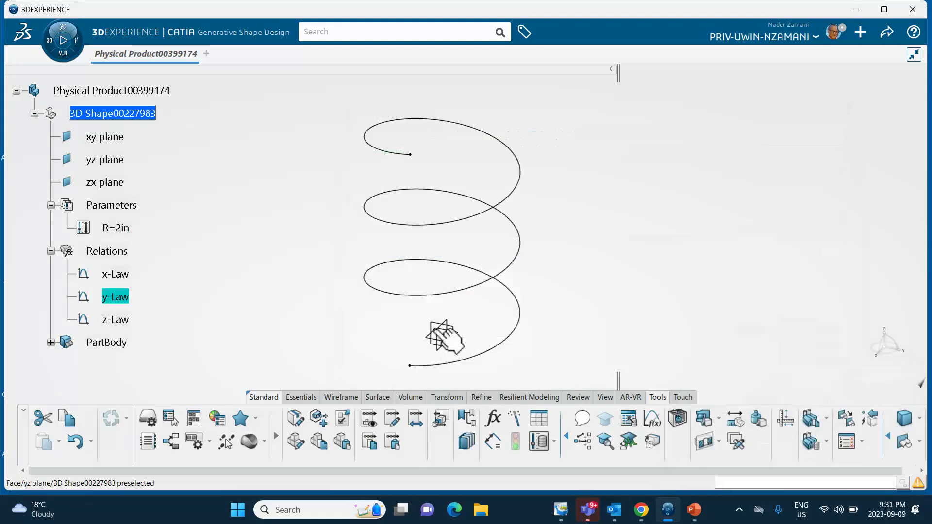
Edit the z-Law to z = R*3*t, inserting parameter R
double_click(116, 320)
click(375, 170)
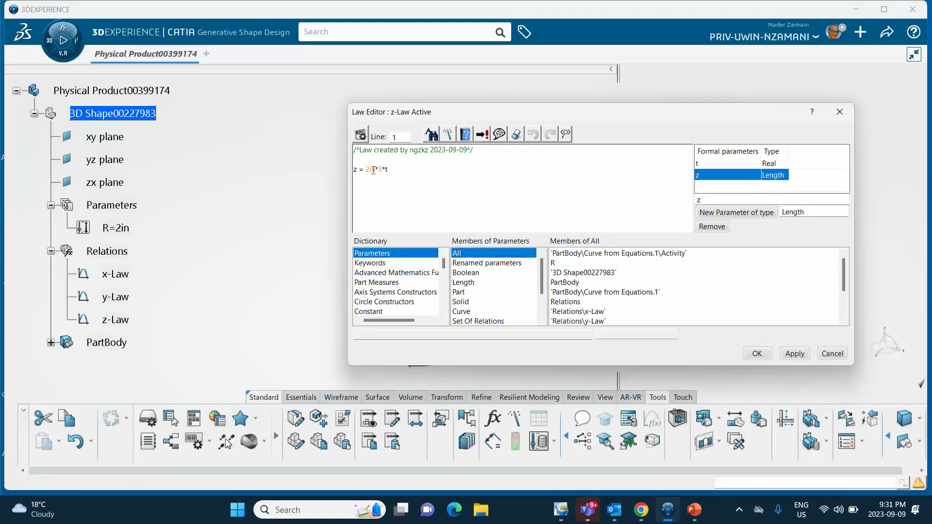
key(BackSpace)
key(BackSpace)
key(BackSpace)
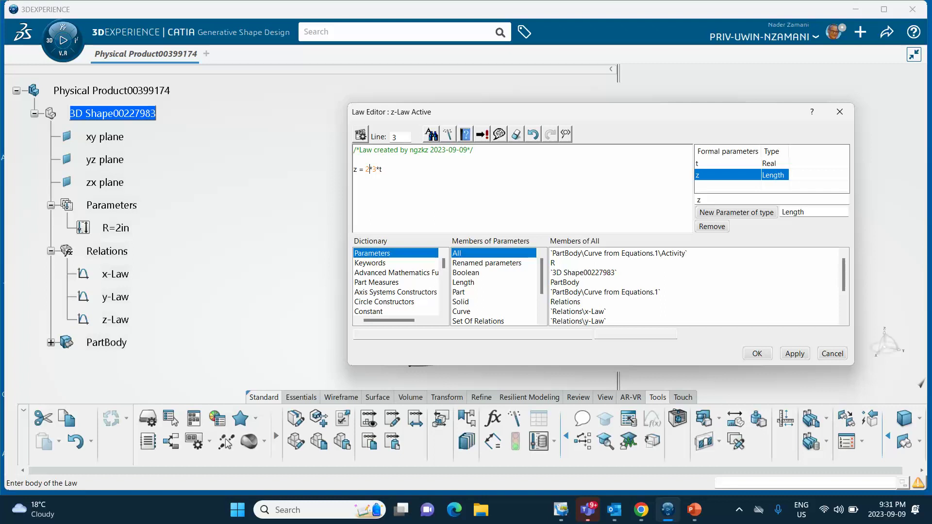
click(116, 228)
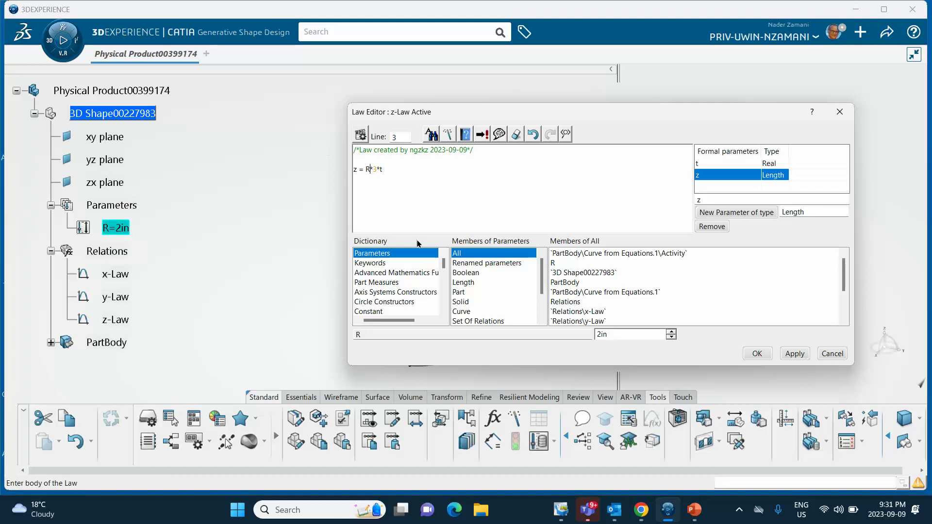
click(755, 359)
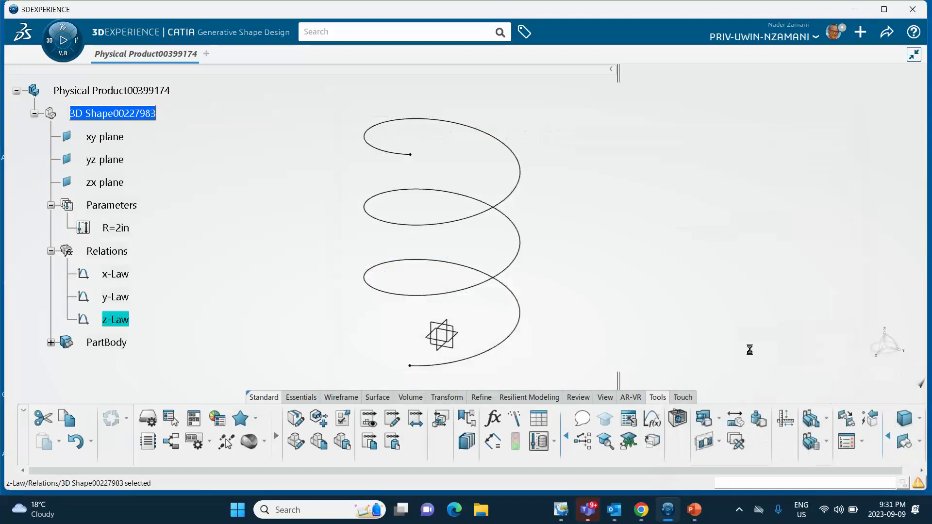
Change parameter R to 0.2in and zoom in on the shrunken helix
double_click(122, 230)
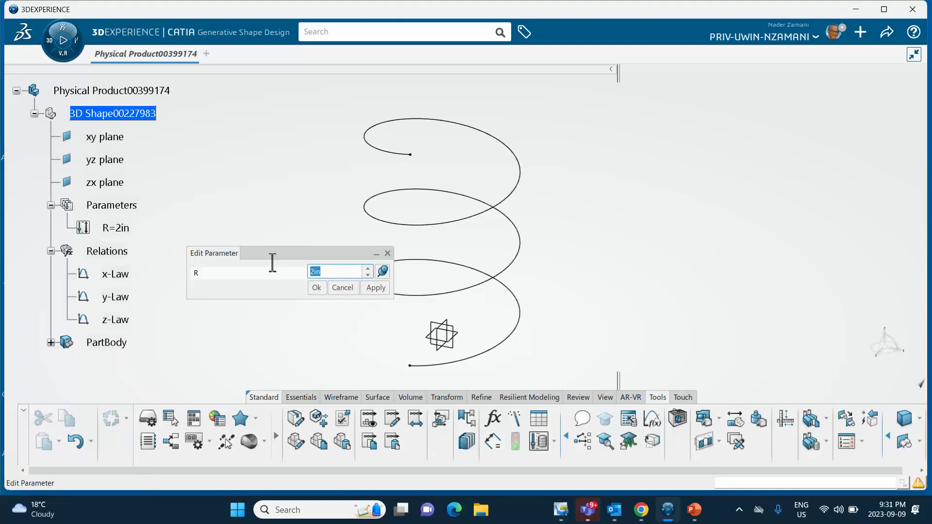
text(.2)
click(374, 287)
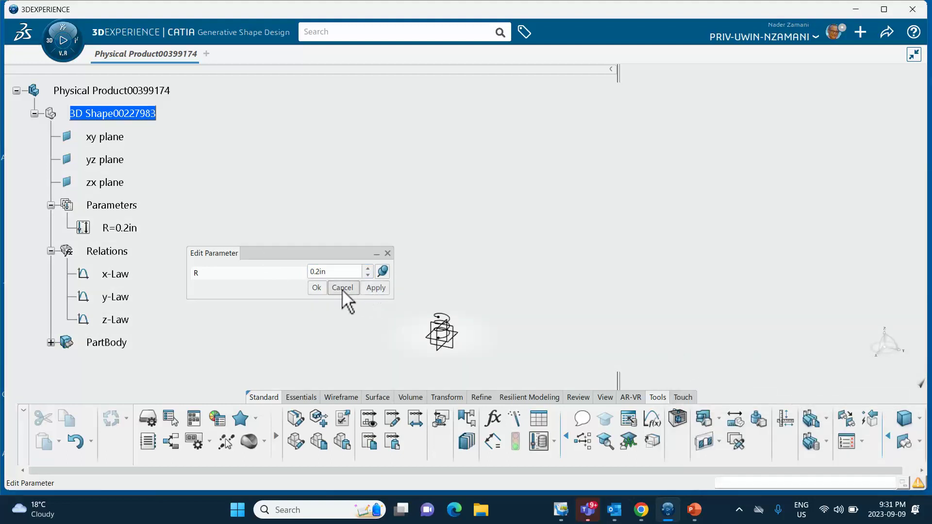
click(316, 288)
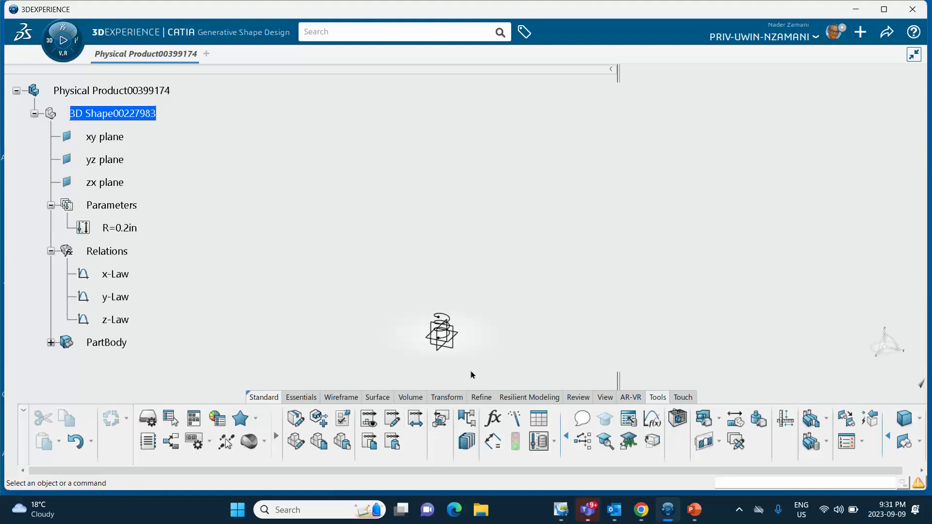
middle_drag(463, 340, 482, 319)
middle_drag(418, 320, 532, 310)
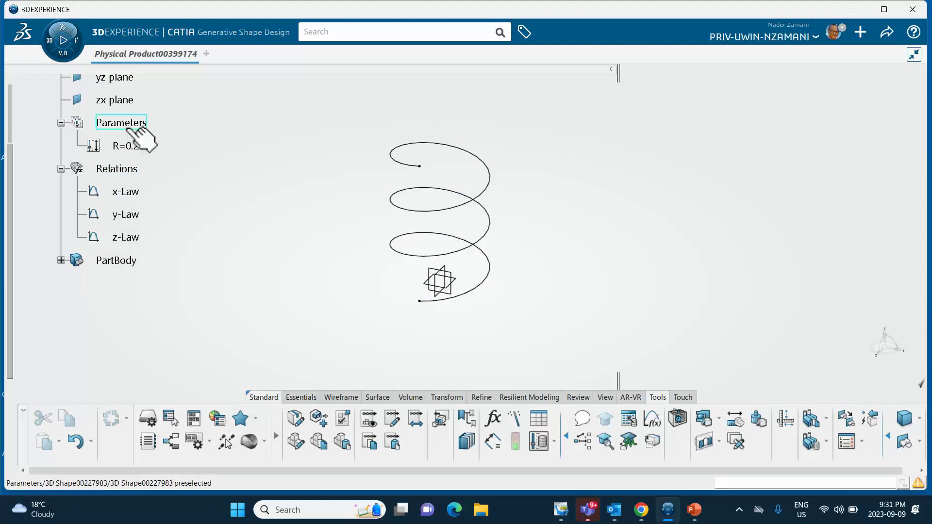
Set parameter R to 6in and zoom out to view the enlarged helix
double_click(147, 148)
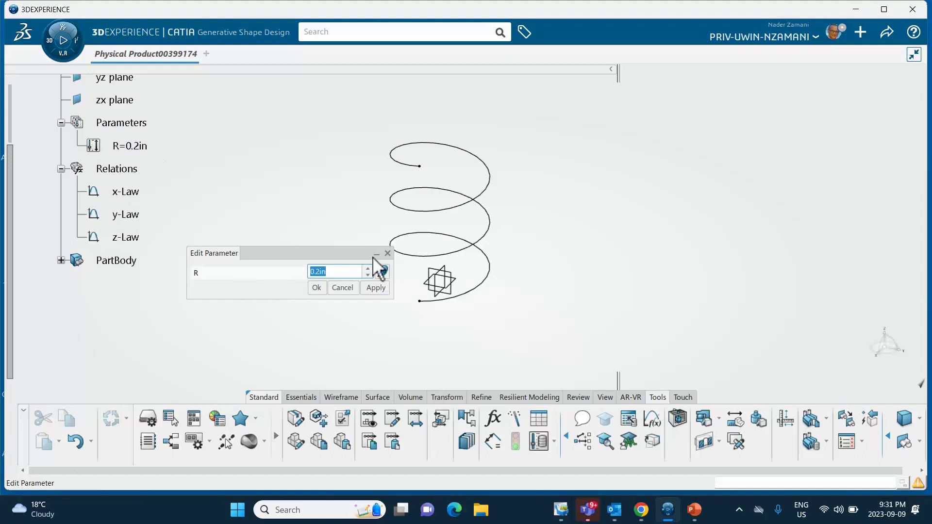
click(306, 273)
double_click(304, 273)
text(6)
text(in)
click(372, 288)
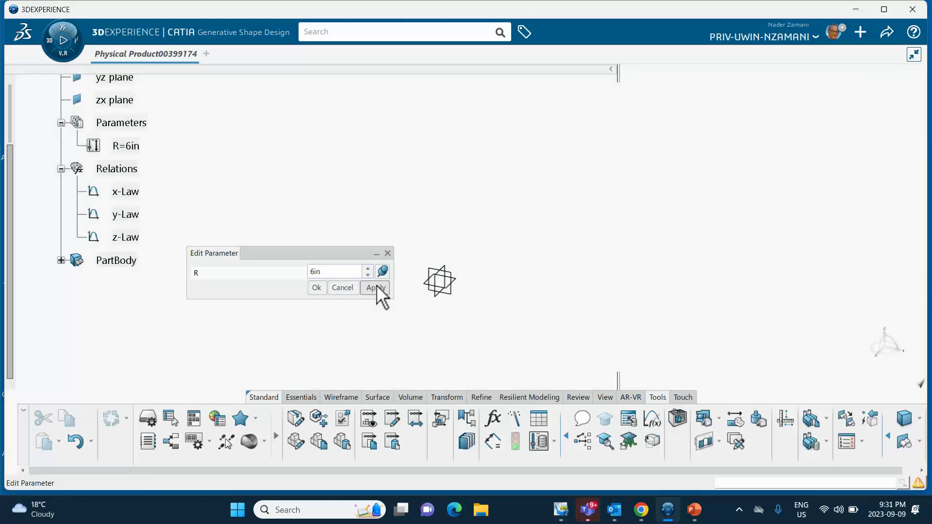
middle_drag(501, 228, 515, 302)
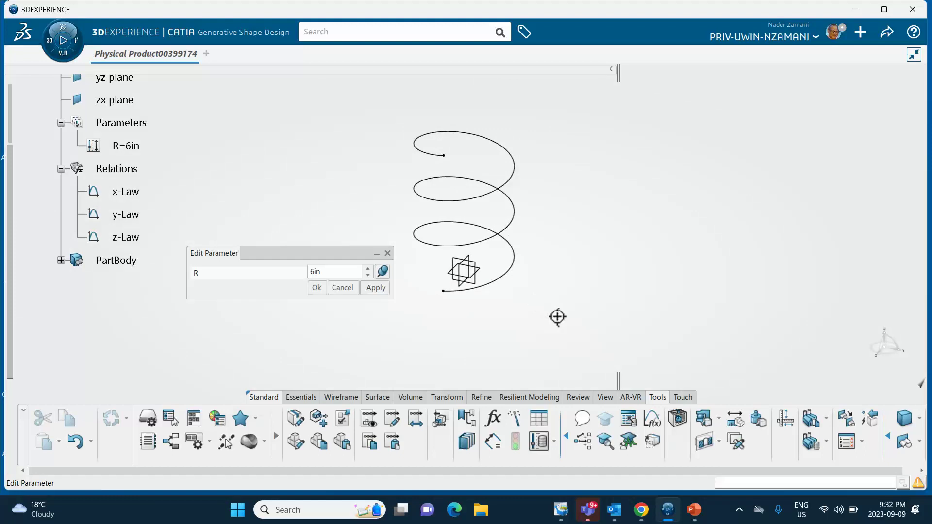
Accept R at 6in, then change R to 0.2in and apply it
click(316, 288)
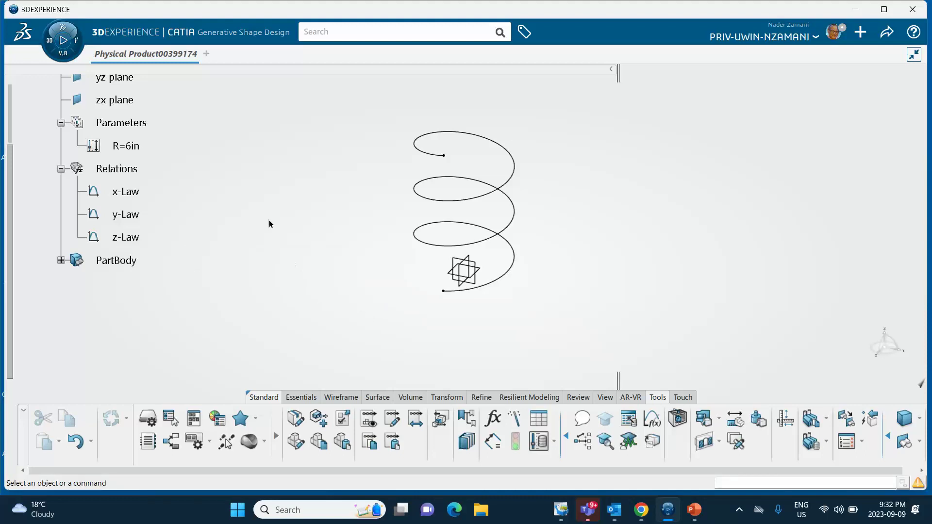
double_click(127, 146)
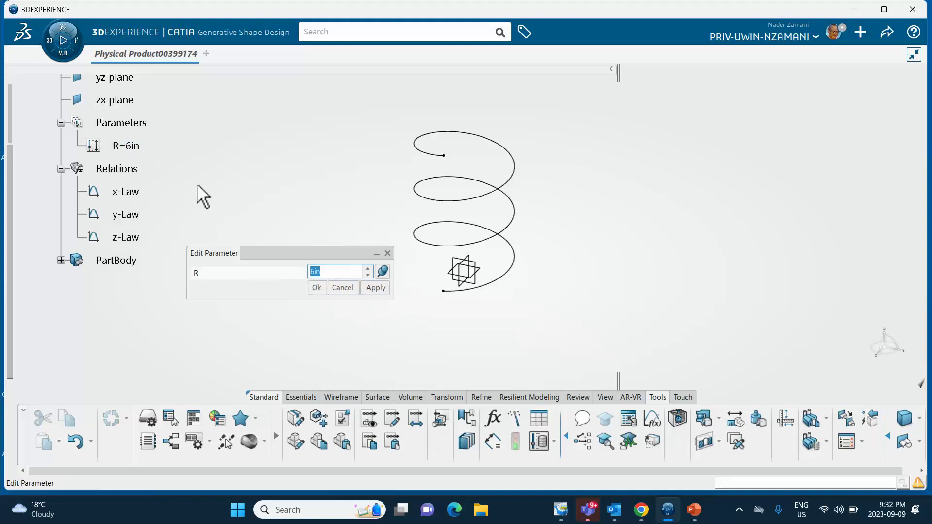
text(.2in)
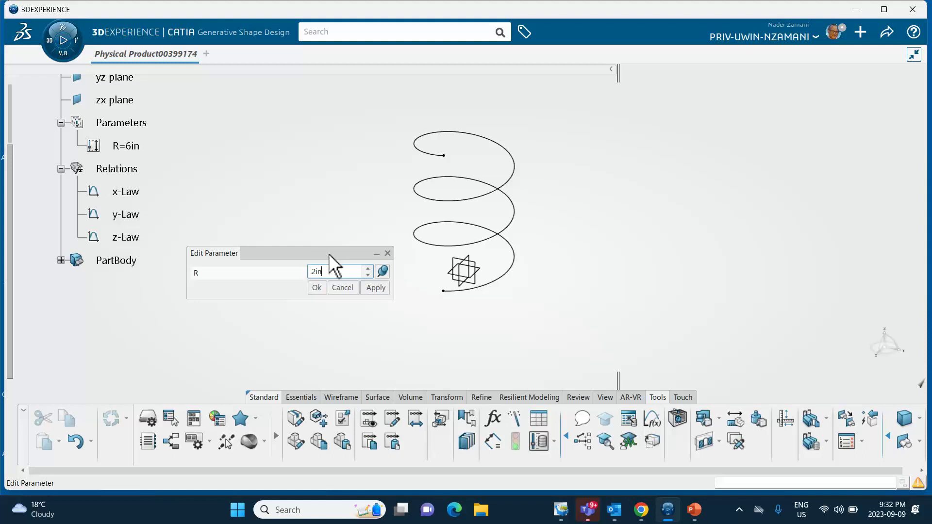
click(312, 272)
key(BackSpace)
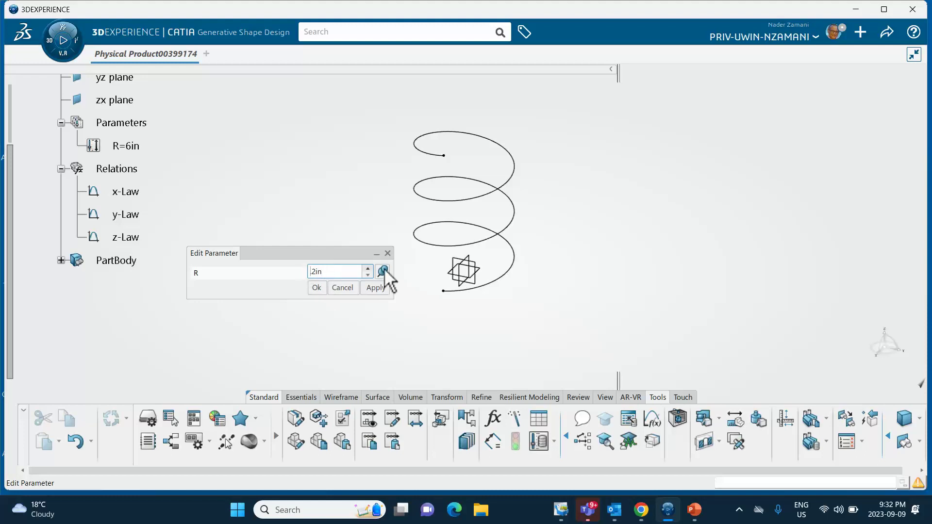
text(.)
text(0)
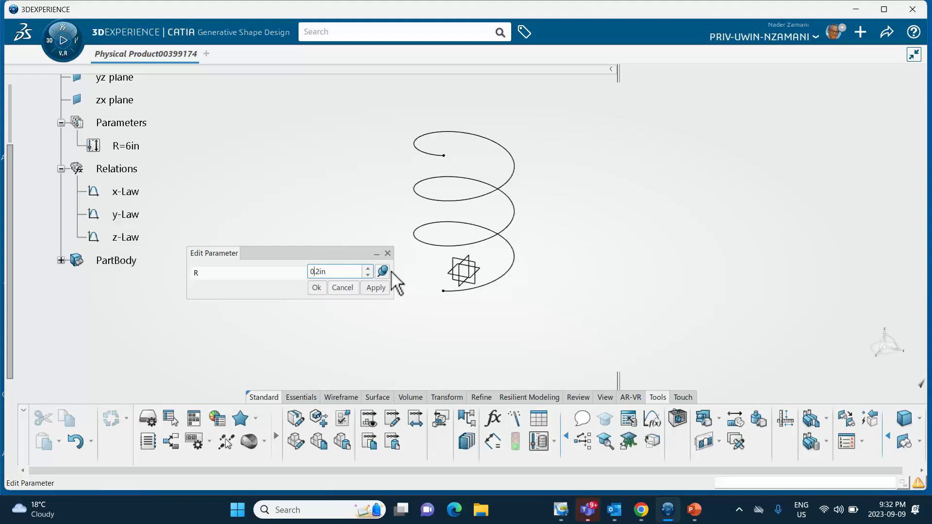
click(377, 288)
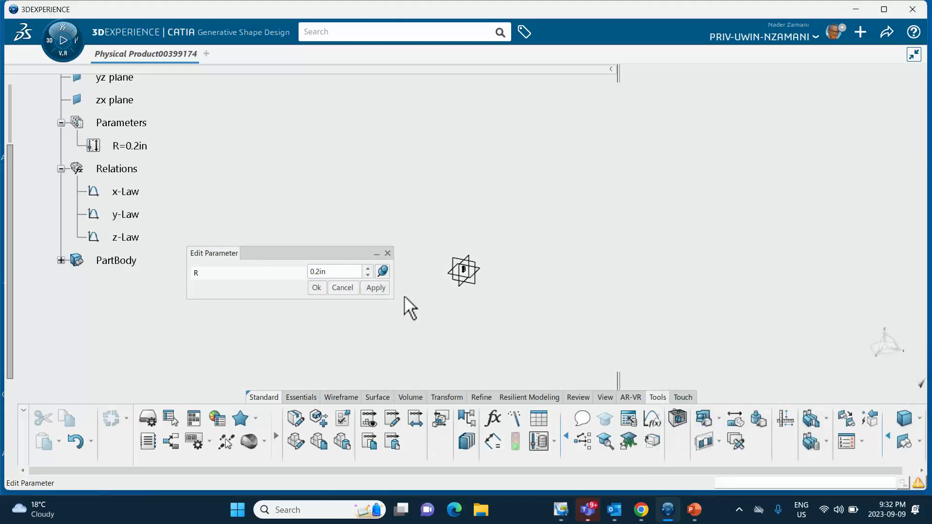
Zoom in on the tiny helix and reapply R's value without the inch unit
middle_drag(518, 310, 481, 200)
click(525, 306)
click(527, 197)
click(327, 271)
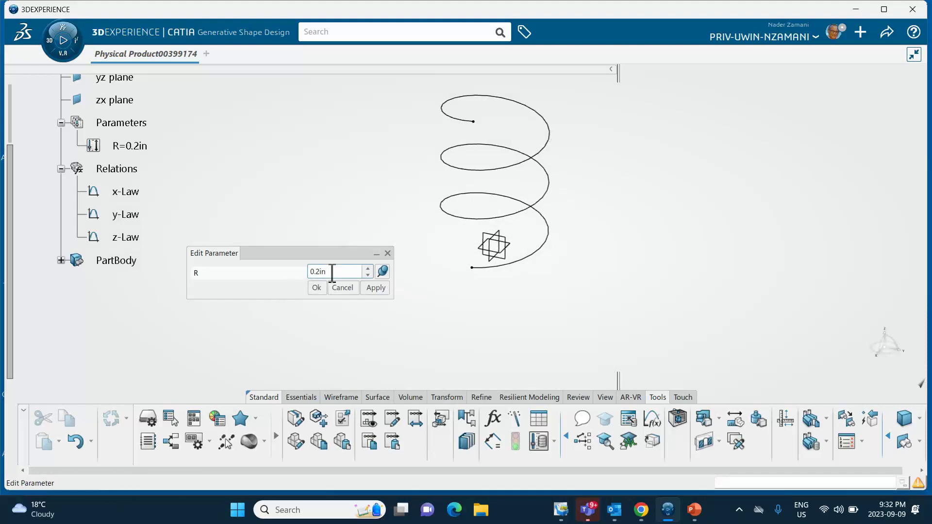
key(BackSpace)
key(BackSpace)
click(377, 288)
click(317, 288)
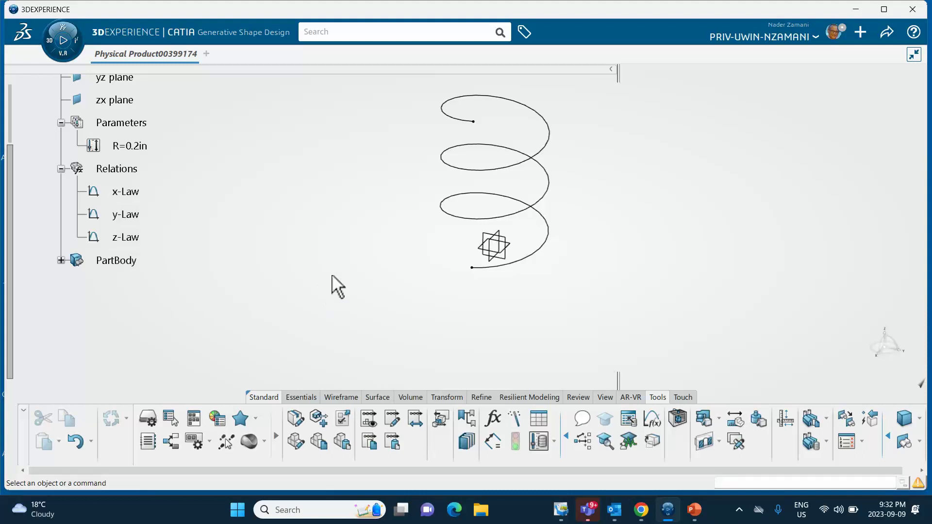
Set parameter R to 0.3in and zoom out to see the resized helix
double_click(131, 146)
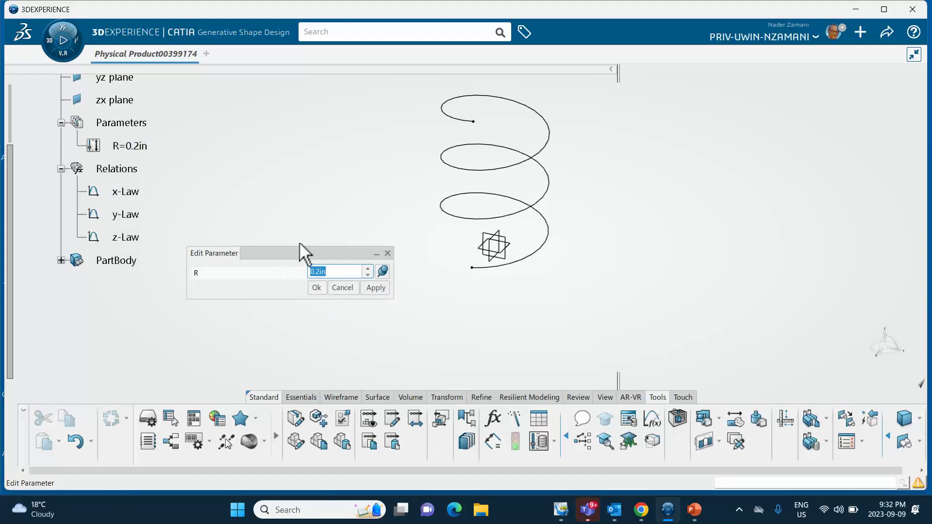
key(BackSpace)
text(.3)
click(375, 288)
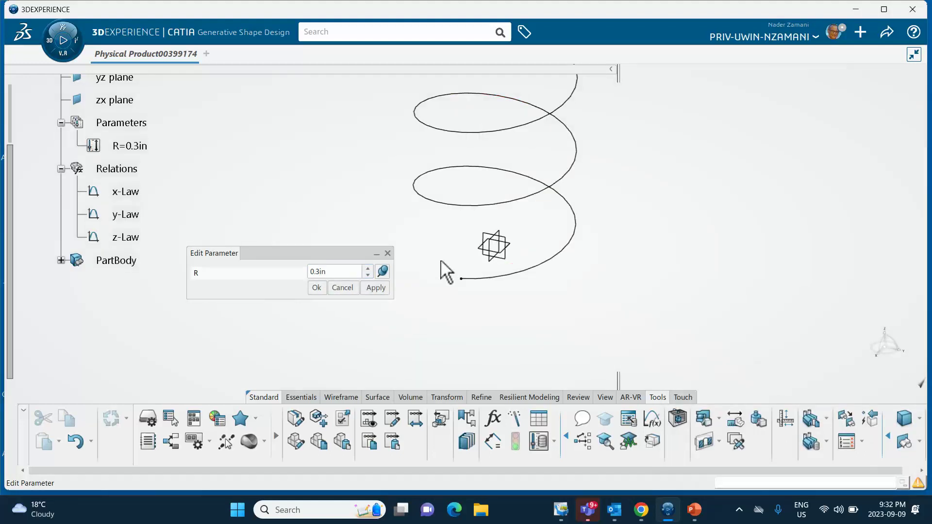
middle_drag(443, 271, 460, 318)
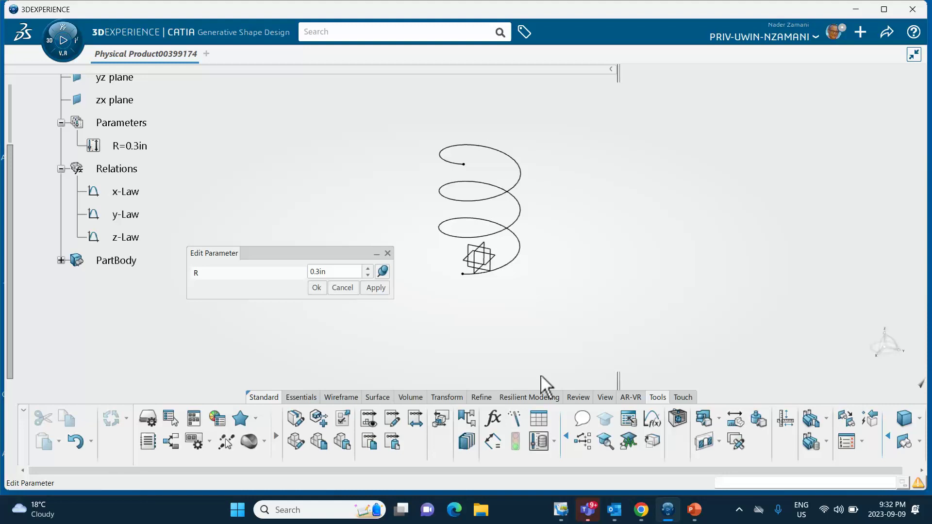